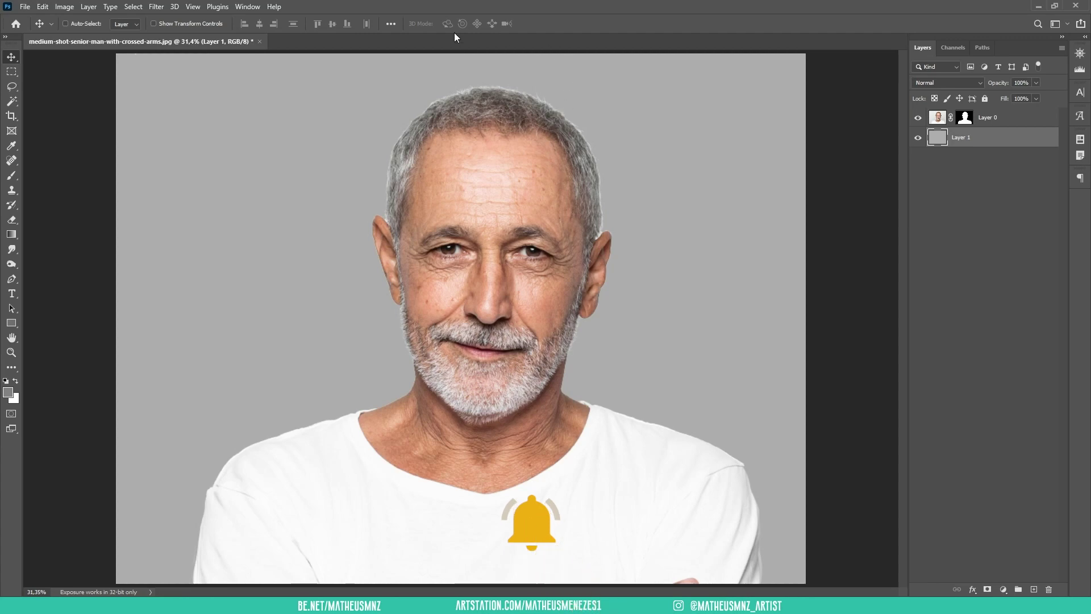
- Create a new 10 × 10 pixel document and fit it in the view
{"action": "left_click", "coordinate": [25, 7]}
{"action": "left_click", "coordinate": [57, 20]}
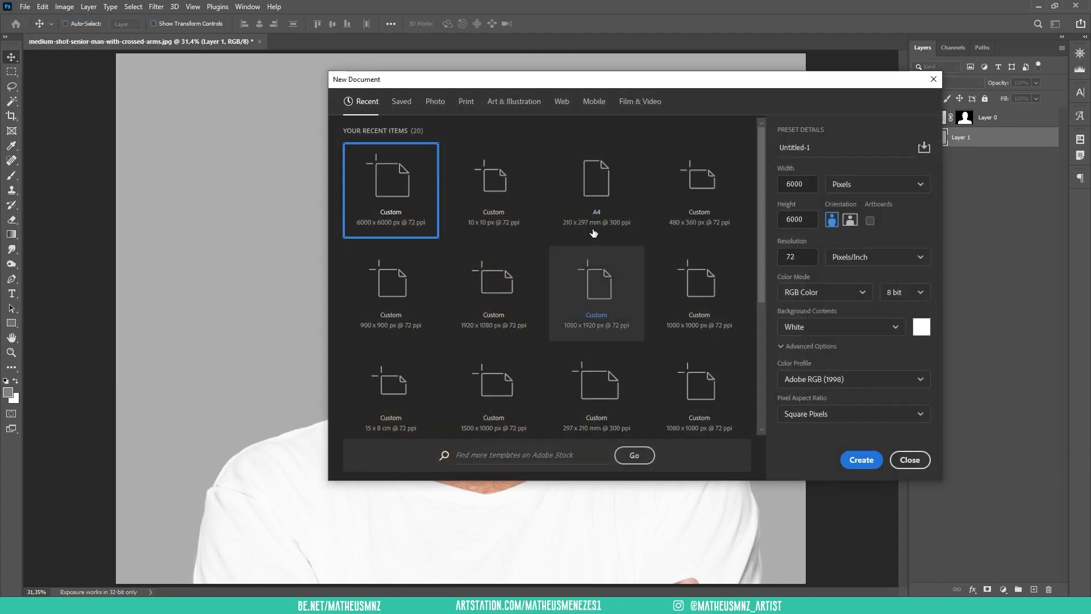
{"action": "double_click", "coordinate": [814, 188]}
{"action": "type", "text": "10"}
{"action": "key", "text": "Tab"}
{"action": "key", "text": "Tab"}
{"action": "type", "text": "10"}
{"action": "key", "text": "Tab"}
{"action": "key", "text": "Tab"}
{"action": "key", "text": "Tab"}
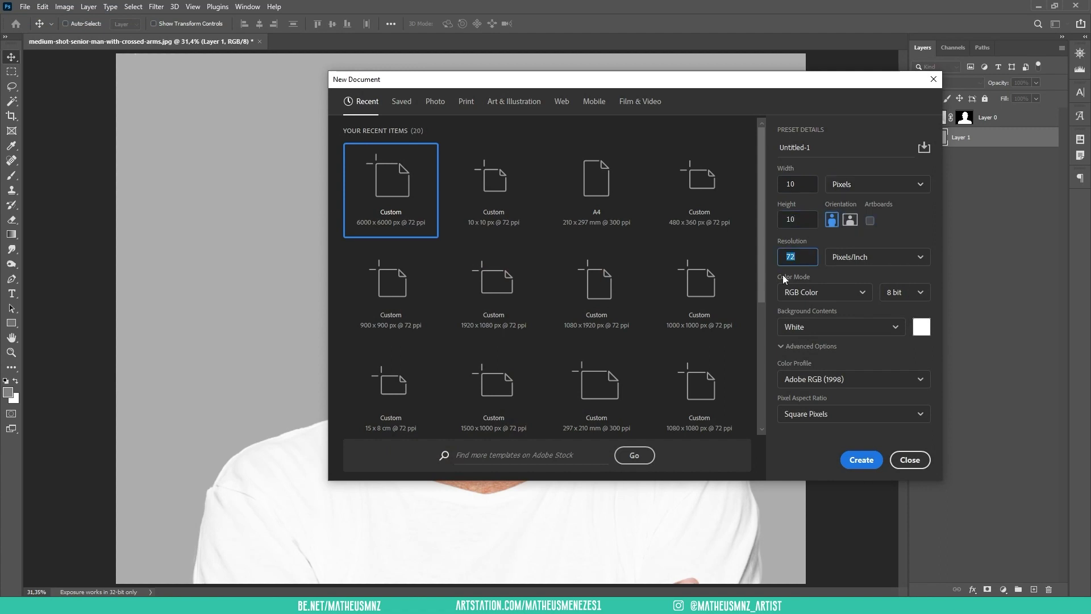
{"action": "left_click", "coordinate": [860, 460]}
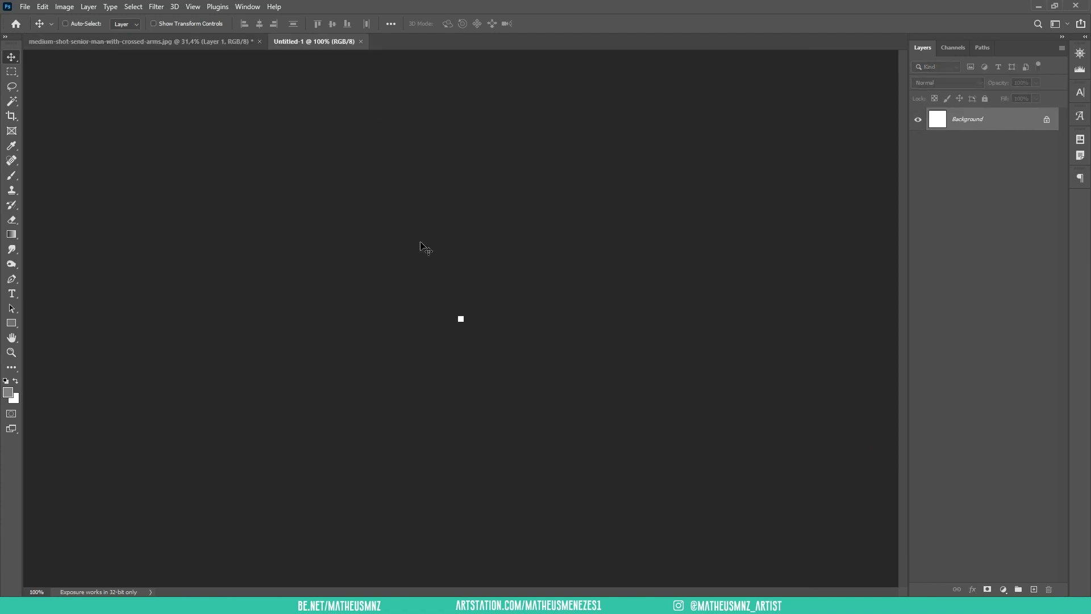
{"action": "key", "text": "ctrl+0"}
- Pick the Rectangular Marquee tool and reset colours to default black and white
{"action": "key", "text": "ctrl+minus"}
{"action": "key", "text": "ctrl+0"}
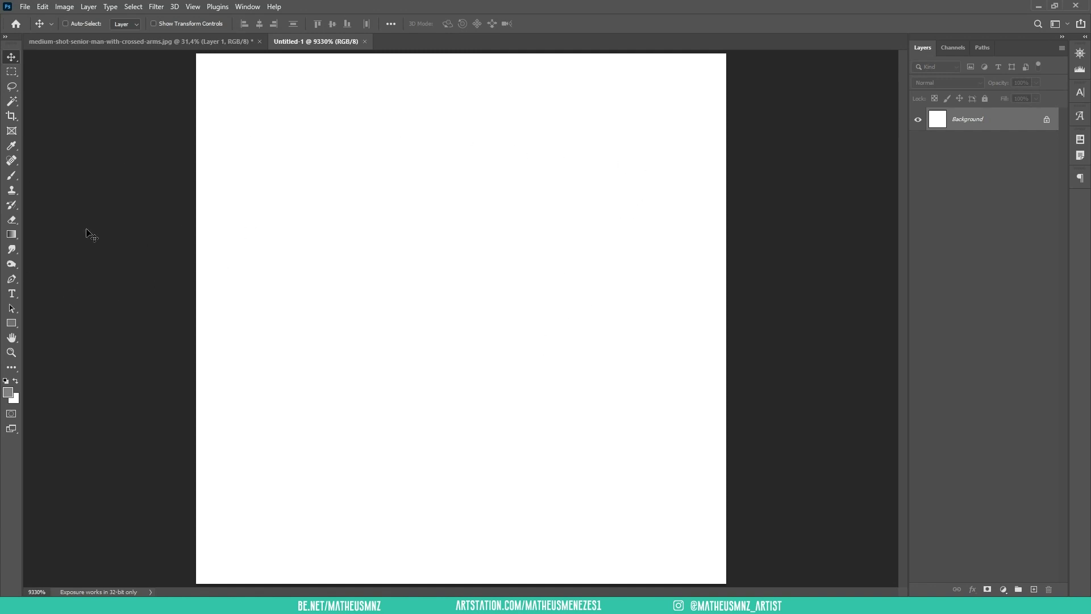
{"action": "left_click", "coordinate": [12, 72]}
{"action": "left_click", "coordinate": [41, 73]}
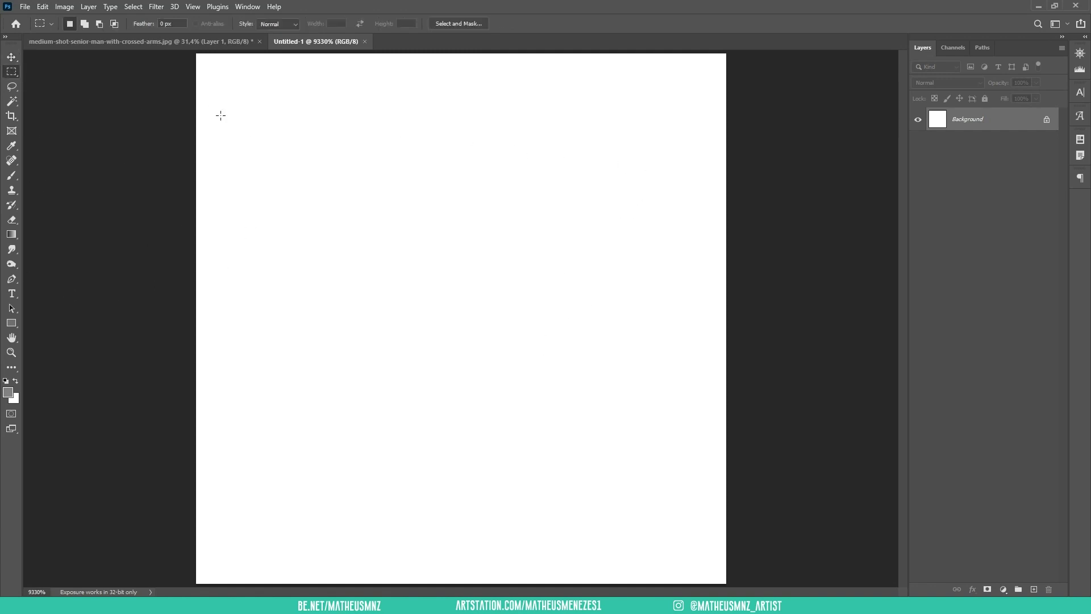
{"action": "key", "text": "d"}
- Fill the top half of the canvas with black and deselect
{"action": "left_click_drag", "start_coordinate": [195, 55], "coordinate": [736, 323]}
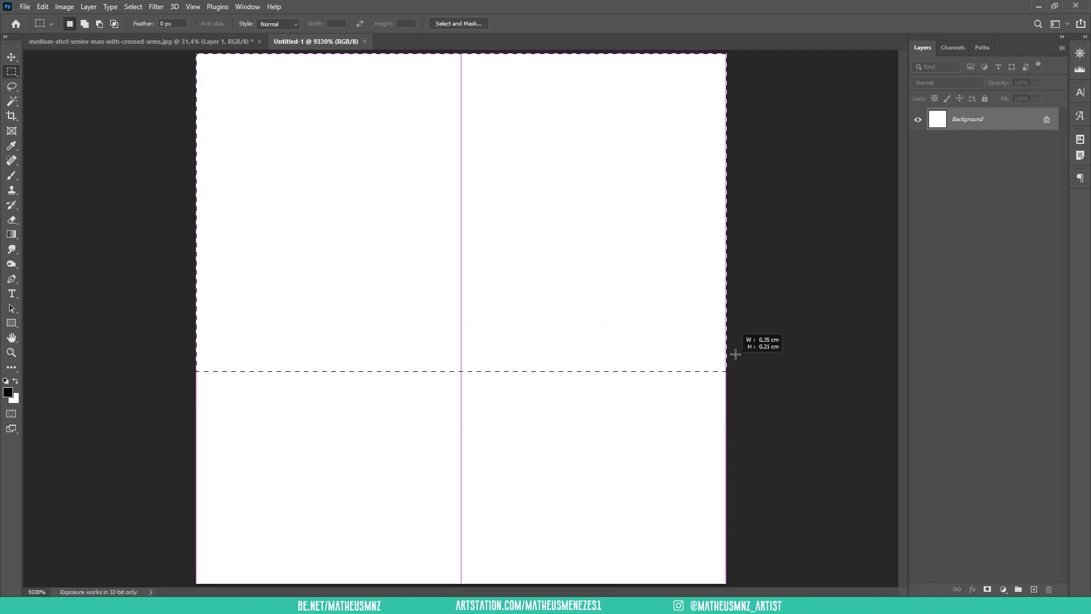
{"action": "left_click_drag", "start_coordinate": [735, 324], "coordinate": [746, 319]}
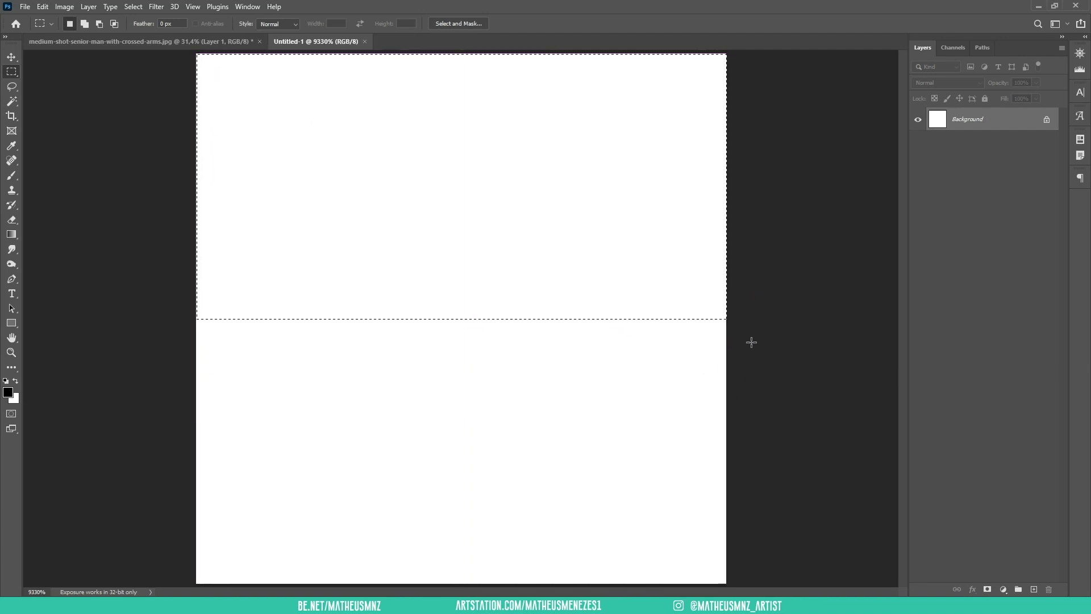
{"action": "key", "text": "alt+BackSpace"}
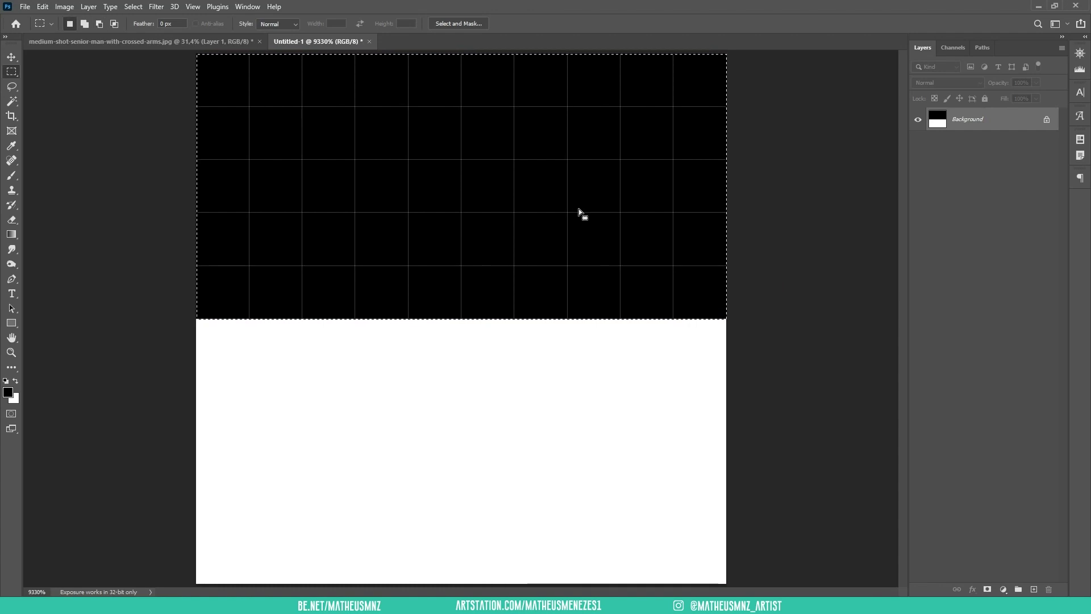
{"action": "key", "text": "ctrl+d"}
{"action": "left_click", "coordinate": [11, 57]}
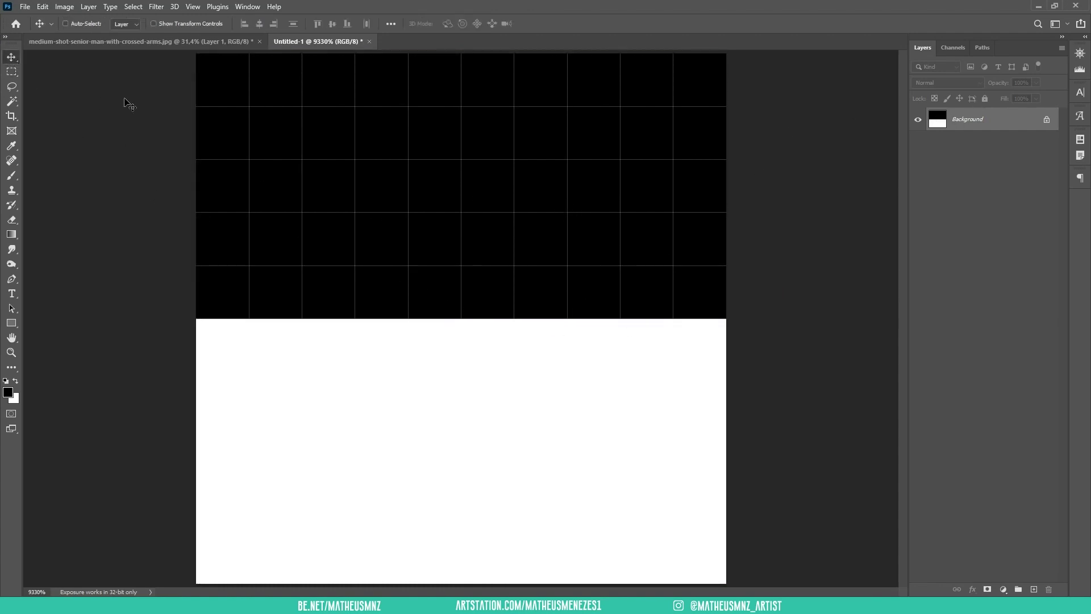
- Apply a Box Blur with a 4-pixel radius to the black-and-white tile
{"action": "left_click", "coordinate": [157, 6]}
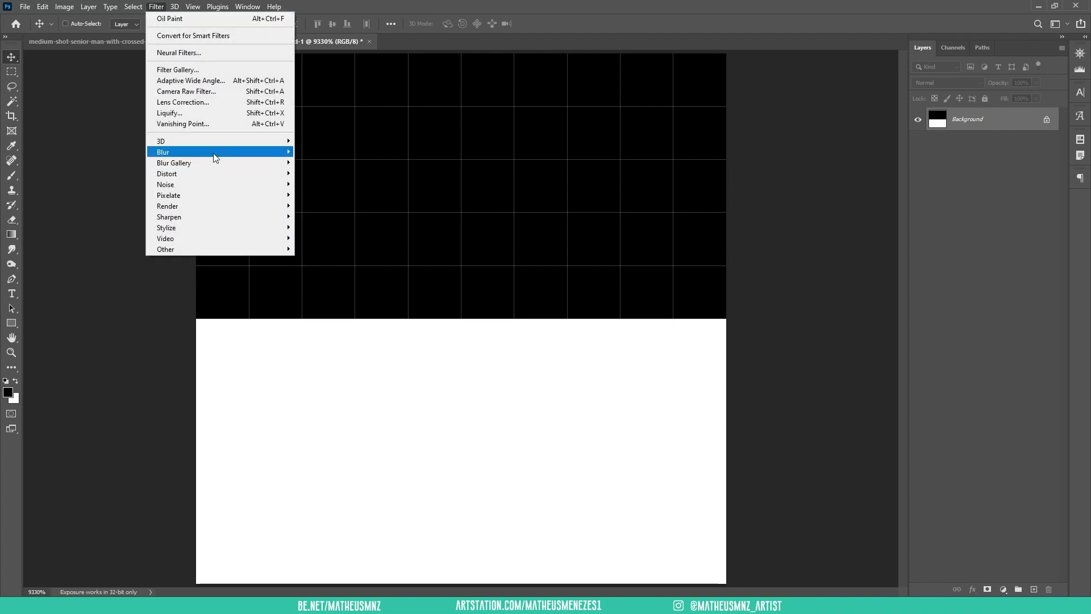
{"action": "mouse_move", "coordinate": [217, 151]}
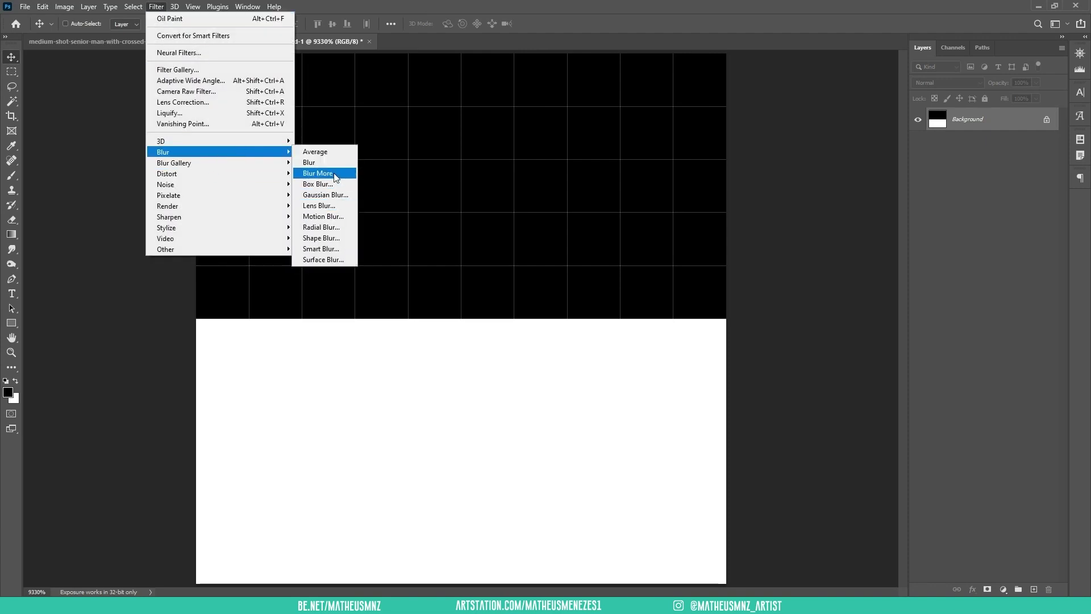
{"action": "left_click", "coordinate": [333, 184]}
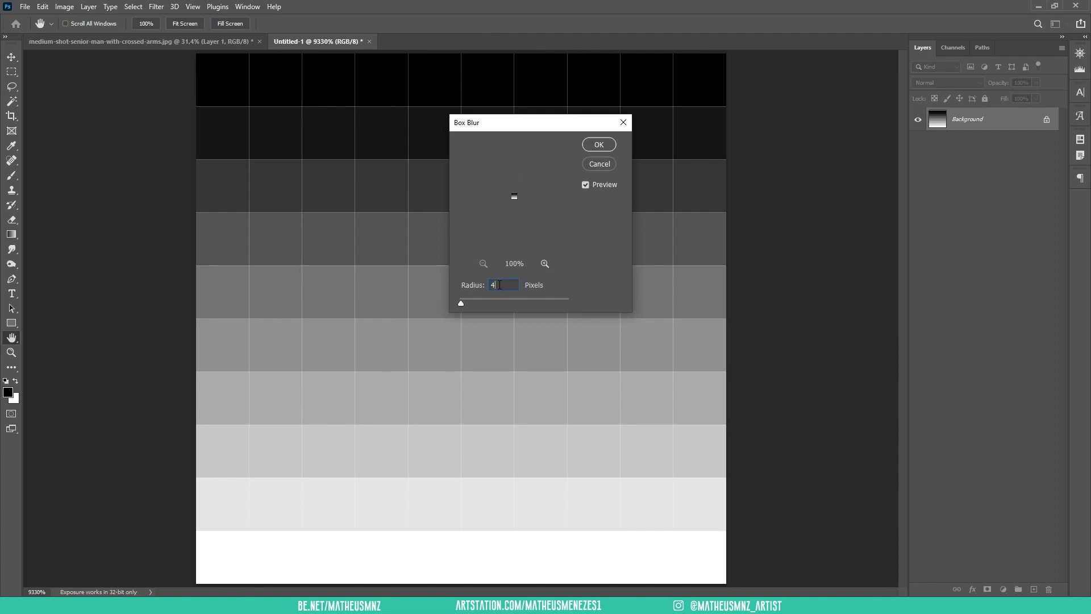
{"action": "type", "text": "1"}
{"action": "type", "text": "0"}
{"action": "key", "text": "BackSpace"}
{"action": "key", "text": "BackSpace"}
{"action": "type", "text": "4"}
{"action": "left_click", "coordinate": [599, 144]}
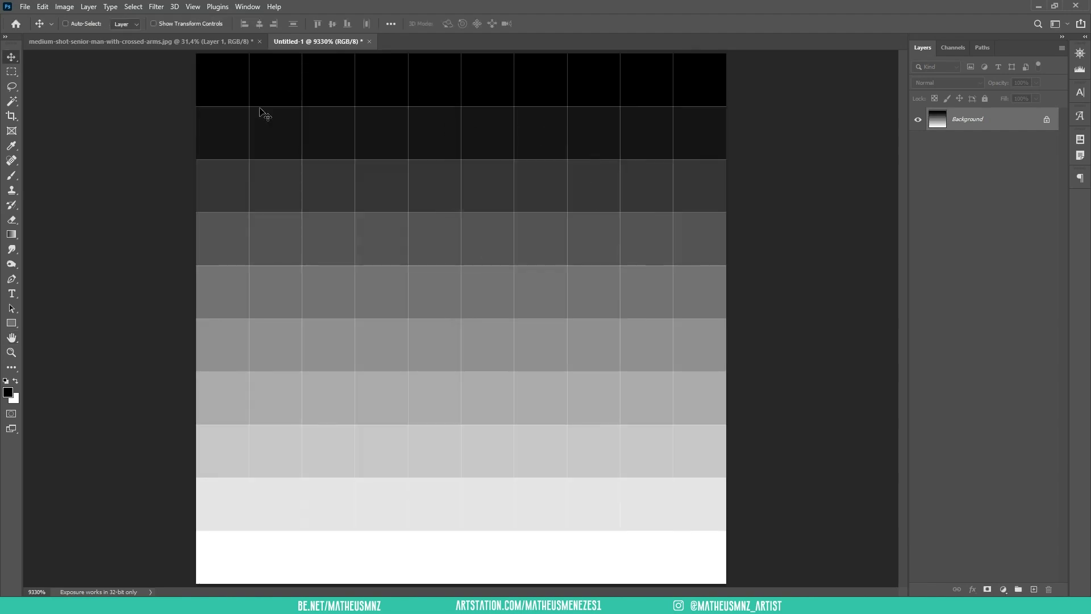
- Define the banded tile as Pattern 1 and close Untitled-1 without saving
{"action": "left_click", "coordinate": [42, 6]}
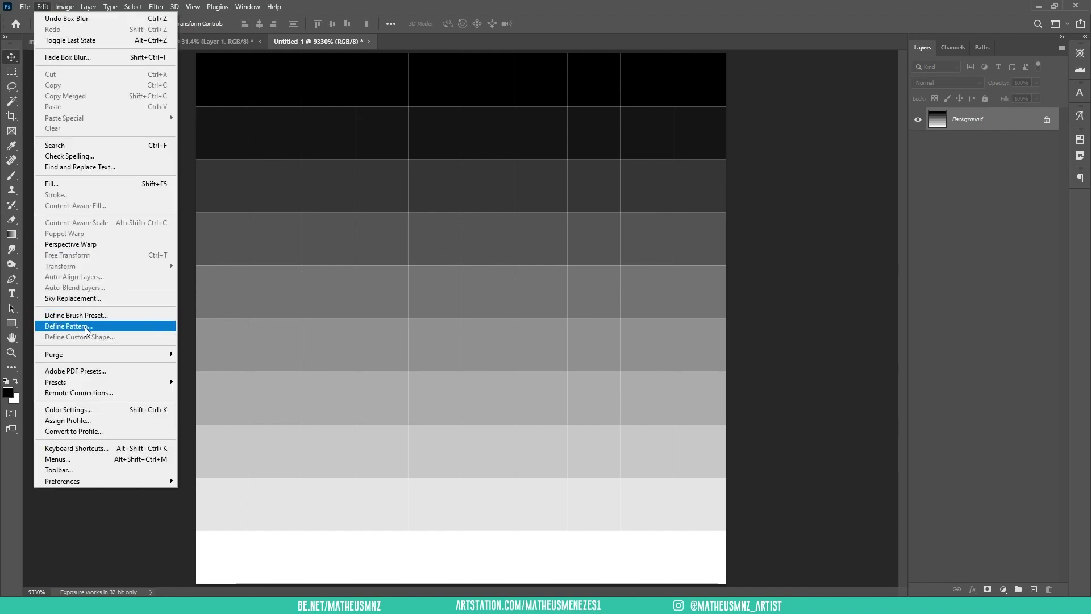
{"action": "left_click", "coordinate": [86, 326]}
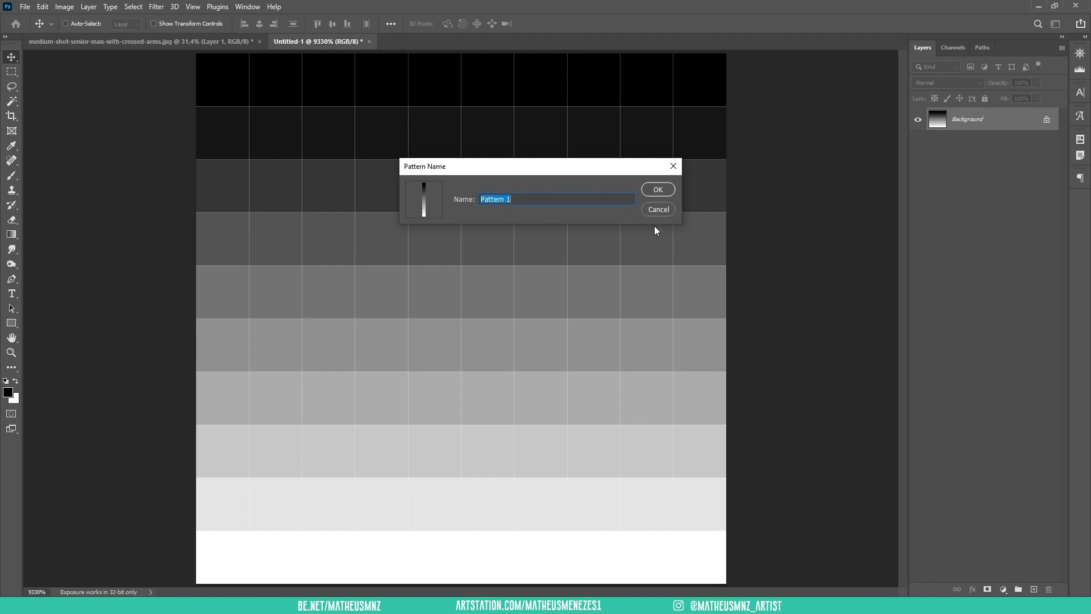
{"action": "left_click", "coordinate": [659, 209]}
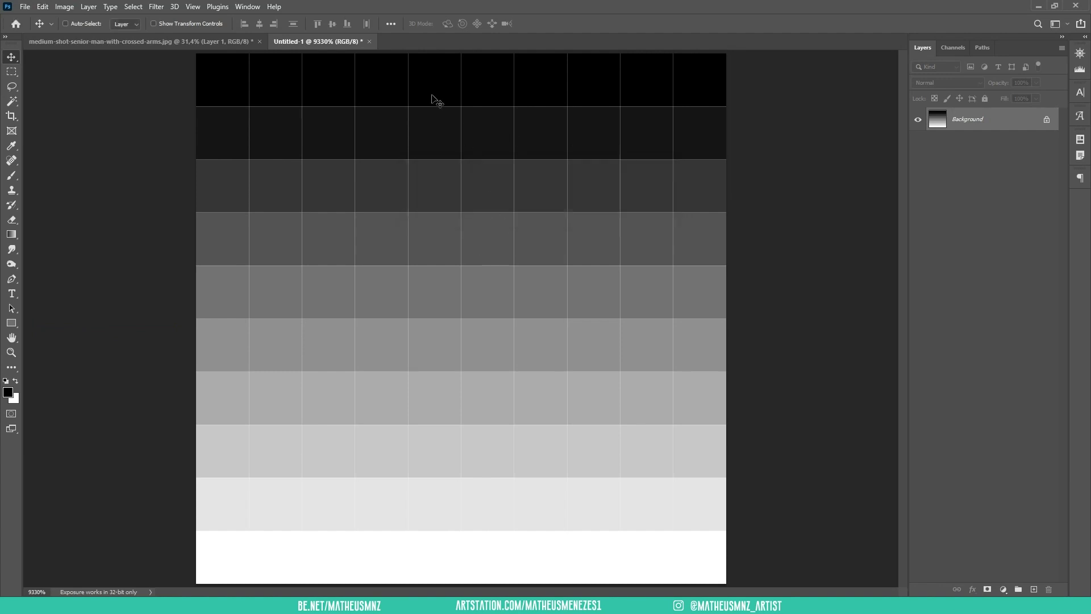
{"action": "left_click", "coordinate": [368, 41]}
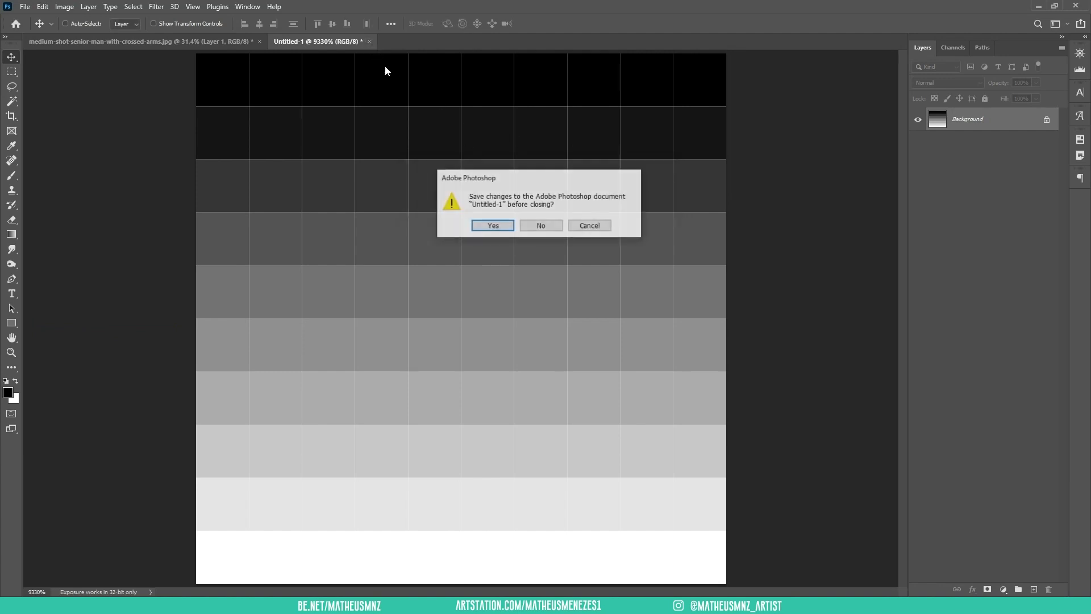
{"action": "left_click", "coordinate": [540, 226]}
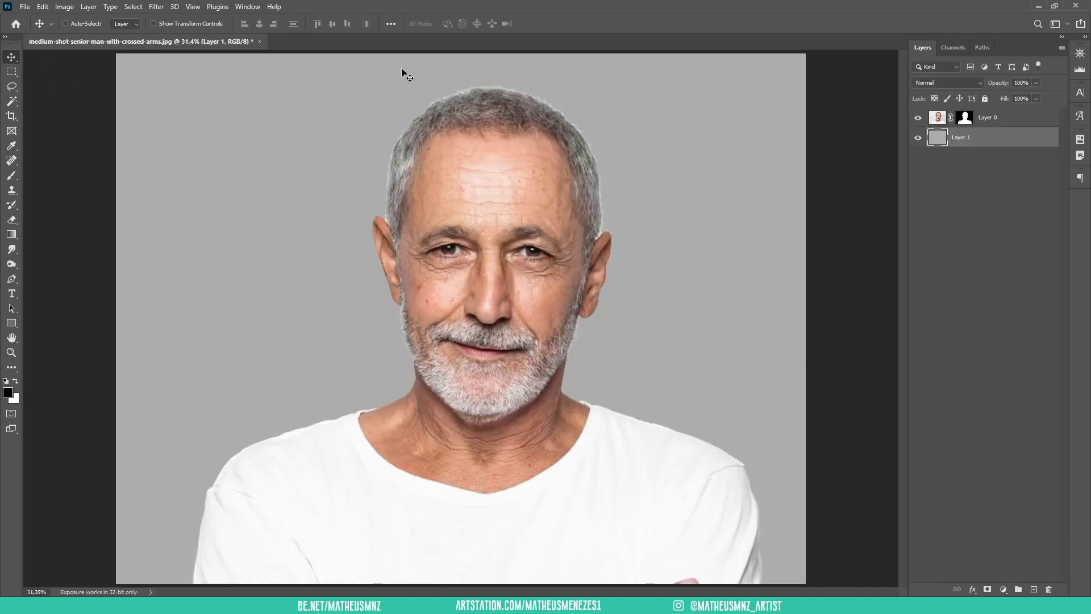
- Create a new white 6000 × 6000 pixel document at 72 ppi
{"action": "left_click", "coordinate": [24, 8]}
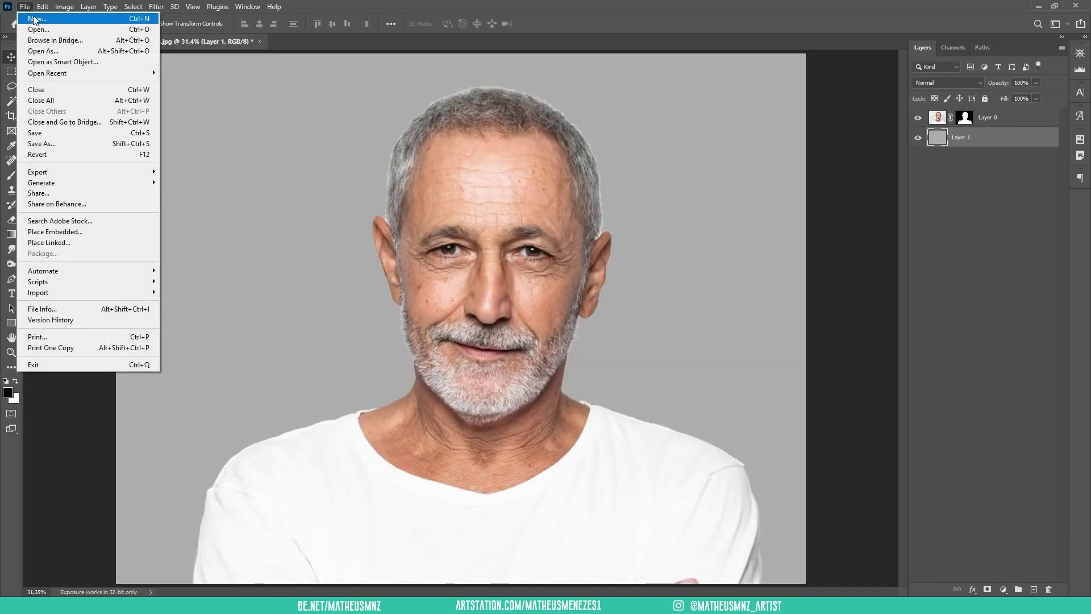
{"action": "left_click", "coordinate": [45, 20]}
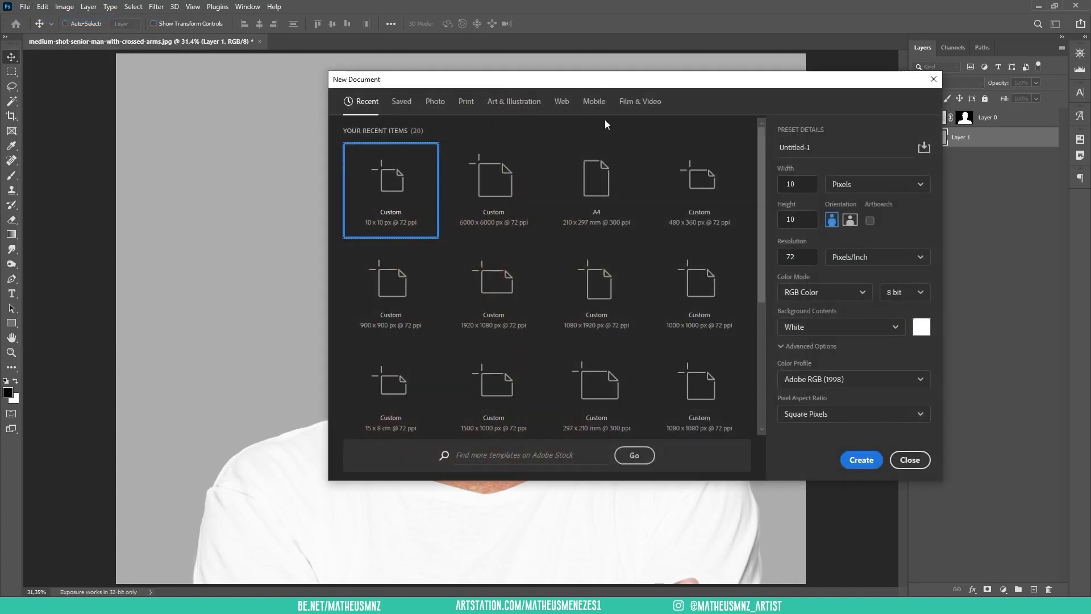
{"action": "type", "text": "600"}
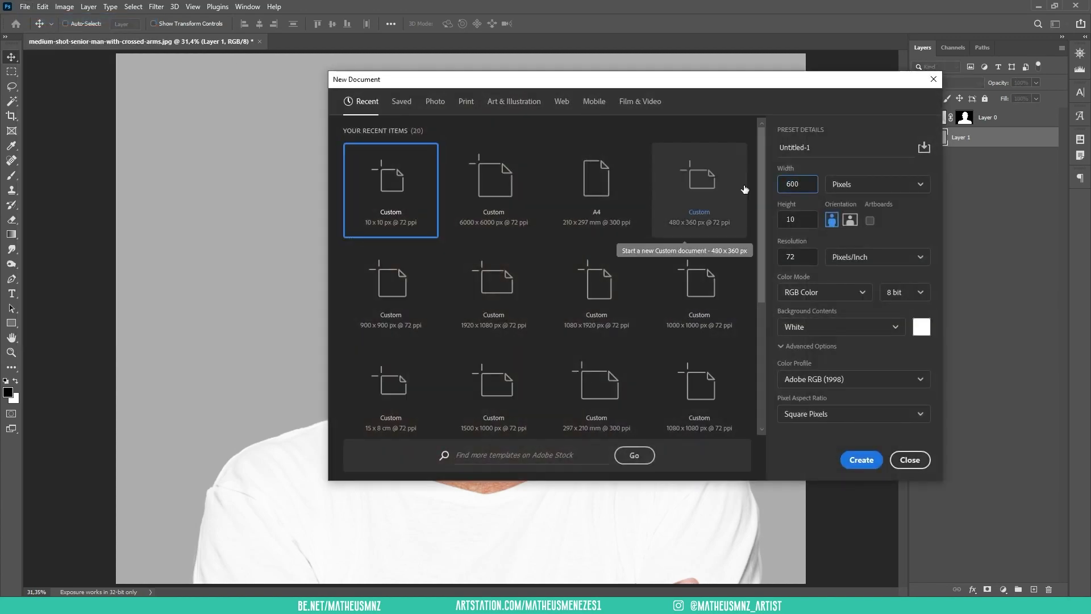
{"action": "key", "text": "Tab"}
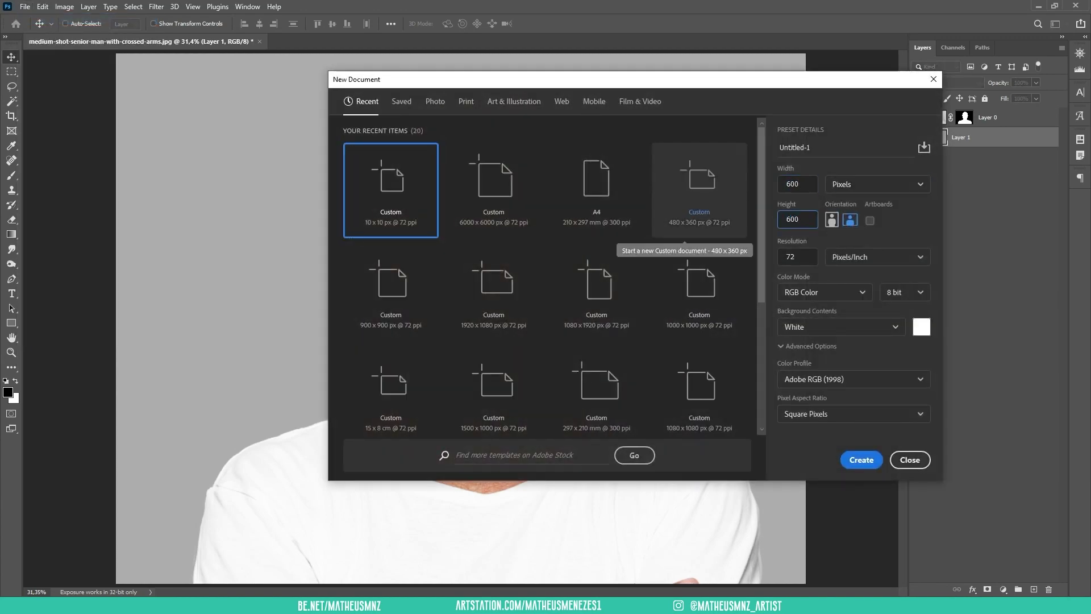
{"action": "key", "text": "shift+Tab"}
{"action": "key", "text": "shift+Tab"}
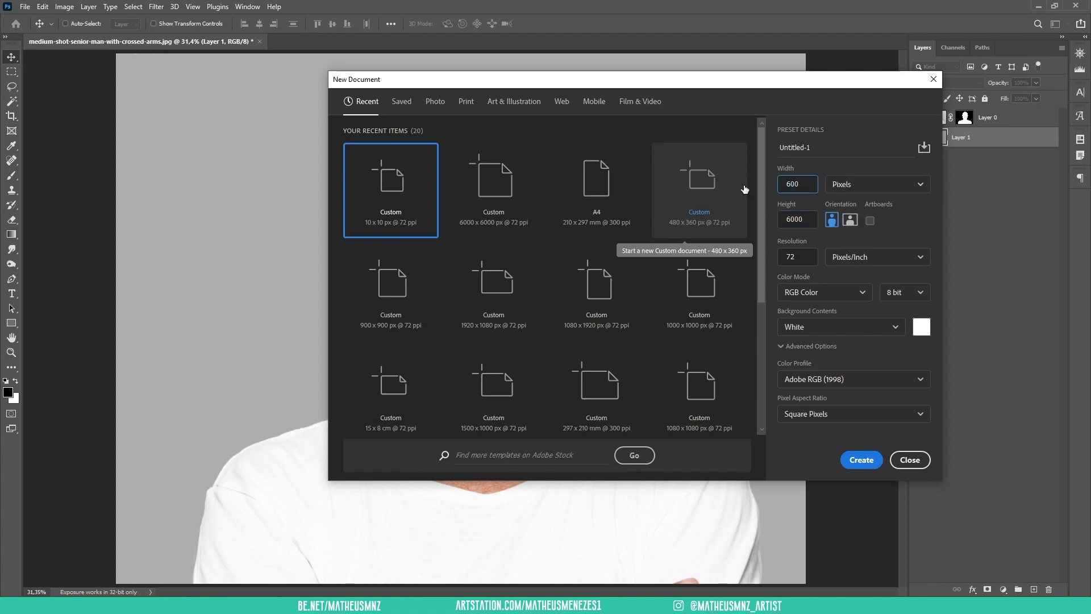
{"action": "type", "text": "0"}
{"action": "left_click", "coordinate": [802, 259]}
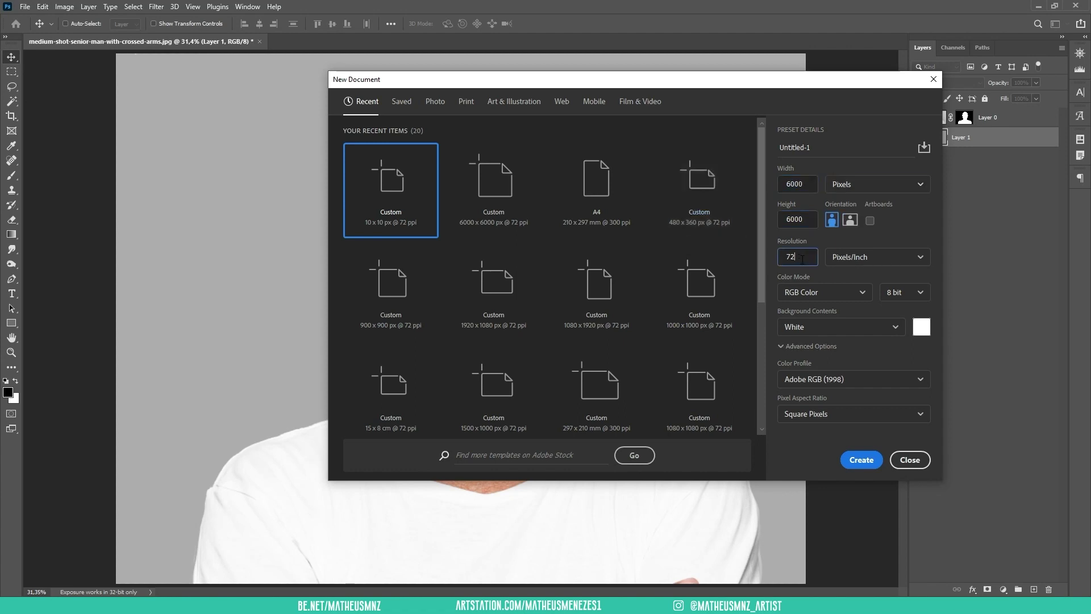
{"action": "left_click", "coordinate": [861, 461]}
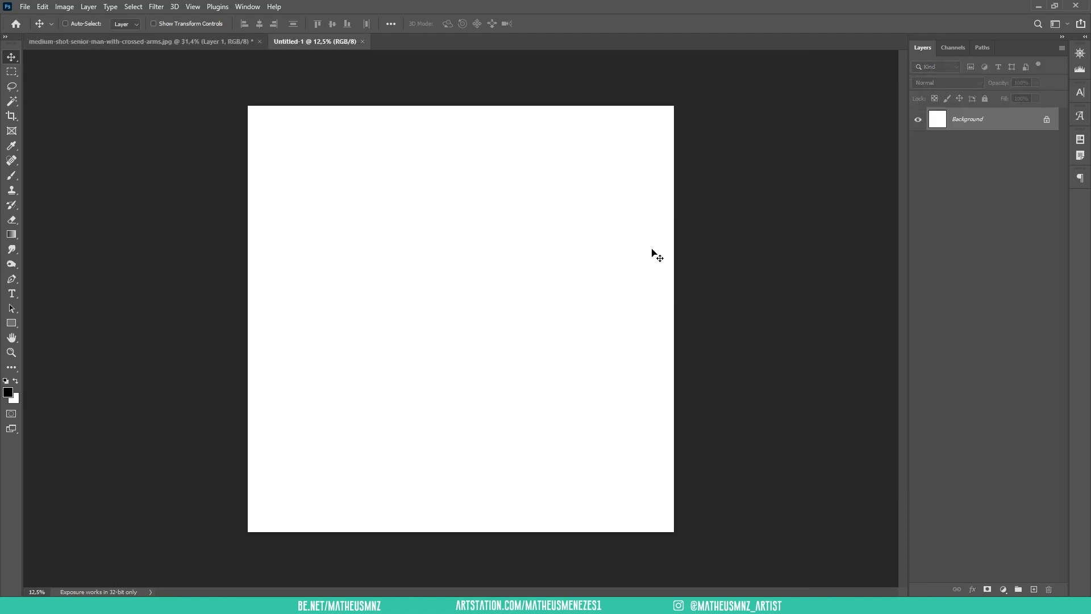
- Fill the whole canvas with the saved Pattern 1 banded tile to make stripes
{"action": "left_click", "coordinate": [43, 7]}
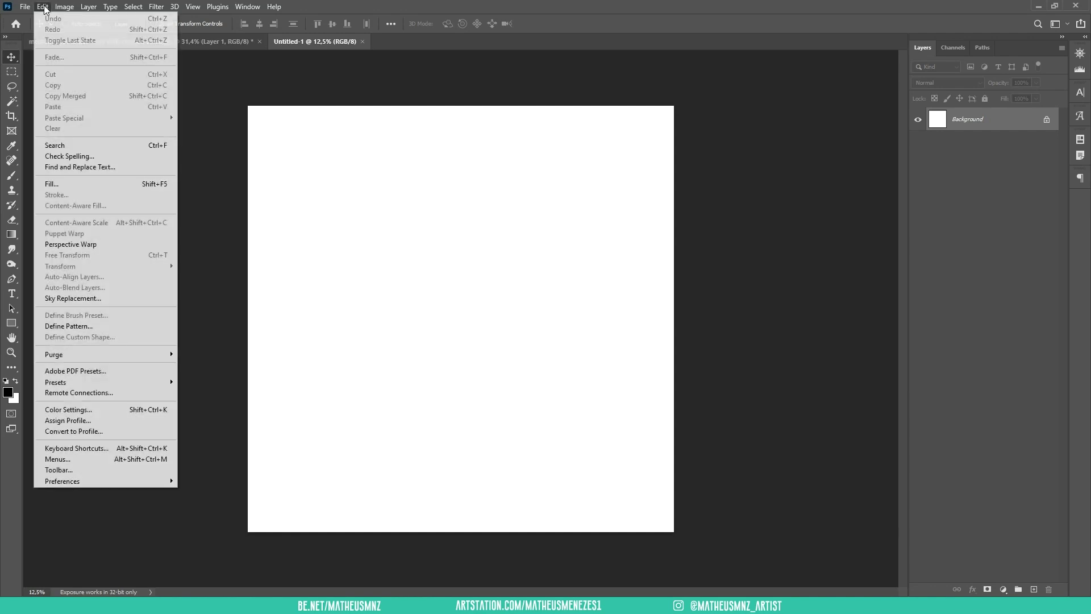
{"action": "left_click", "coordinate": [108, 188]}
{"action": "left_click", "coordinate": [541, 164]}
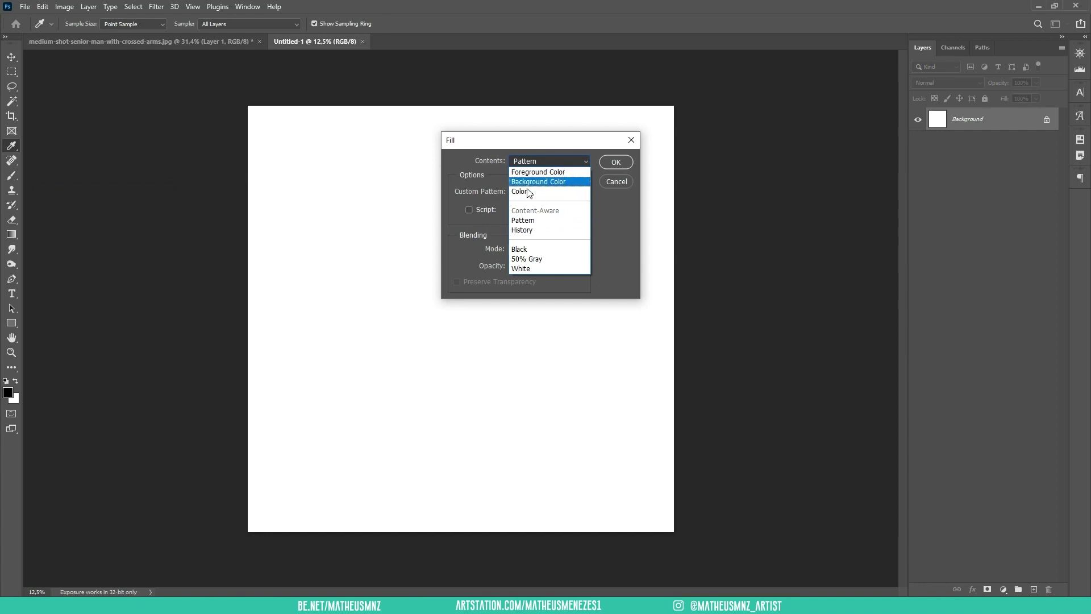
{"action": "left_click", "coordinate": [538, 221]}
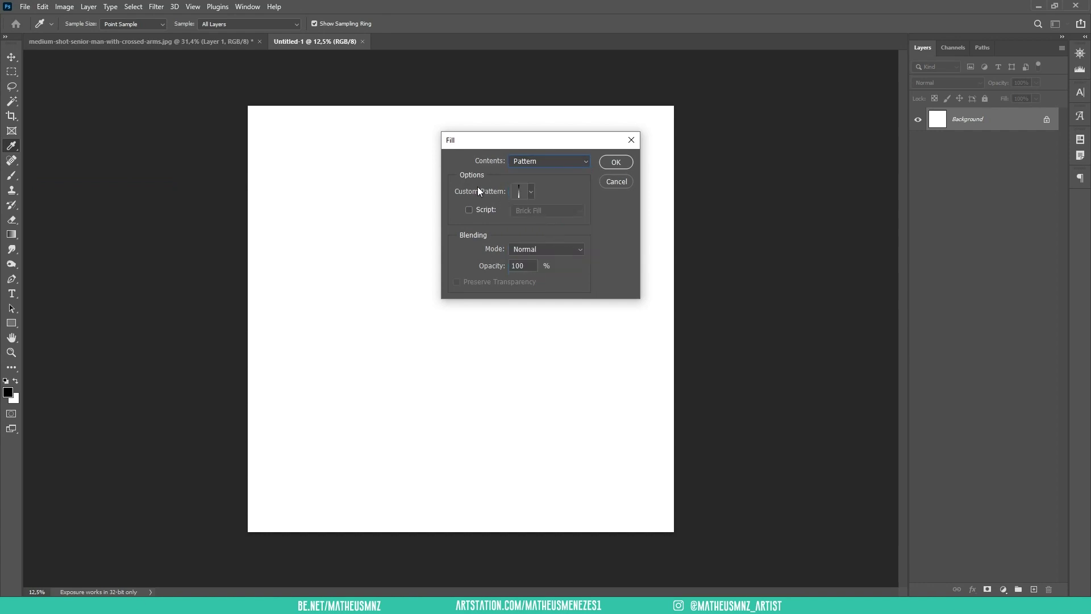
{"action": "left_click", "coordinate": [530, 192]}
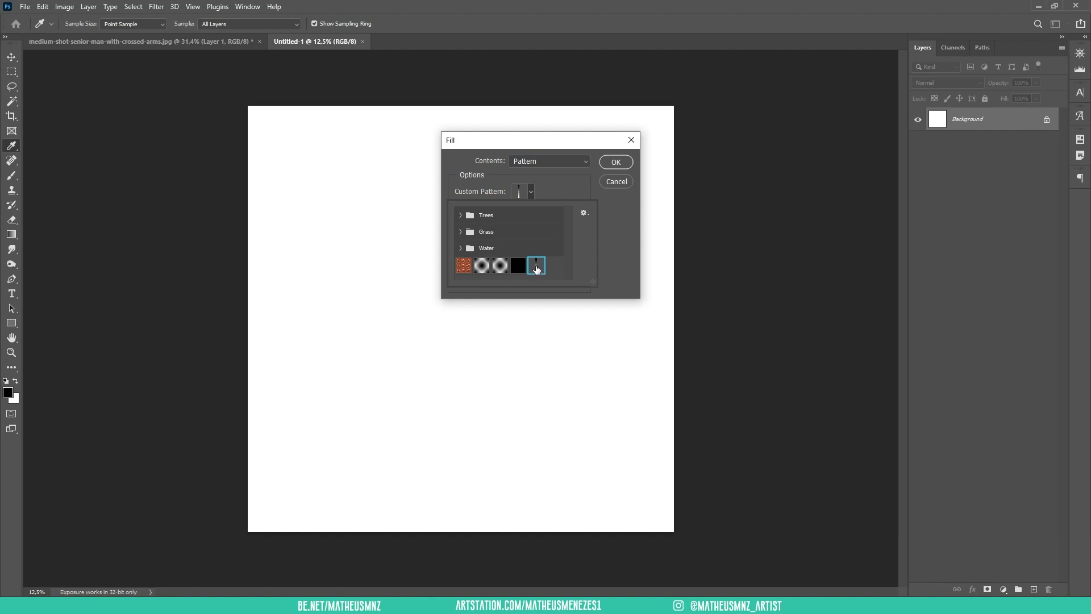
{"action": "left_click", "coordinate": [601, 227]}
{"action": "left_click", "coordinate": [532, 194]}
{"action": "left_click", "coordinate": [616, 206]}
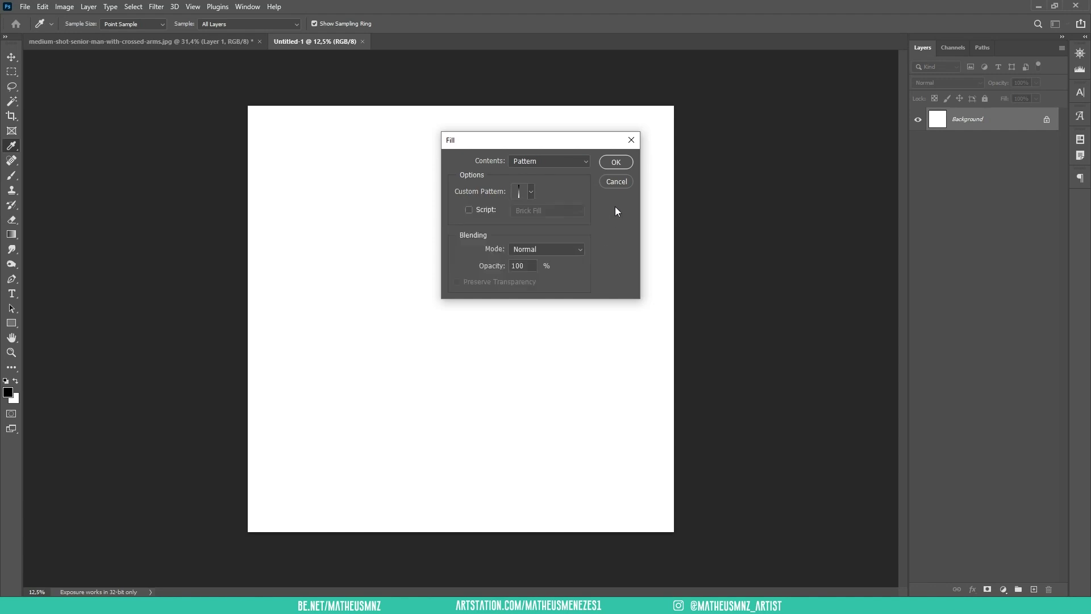
{"action": "left_click", "coordinate": [616, 163]}
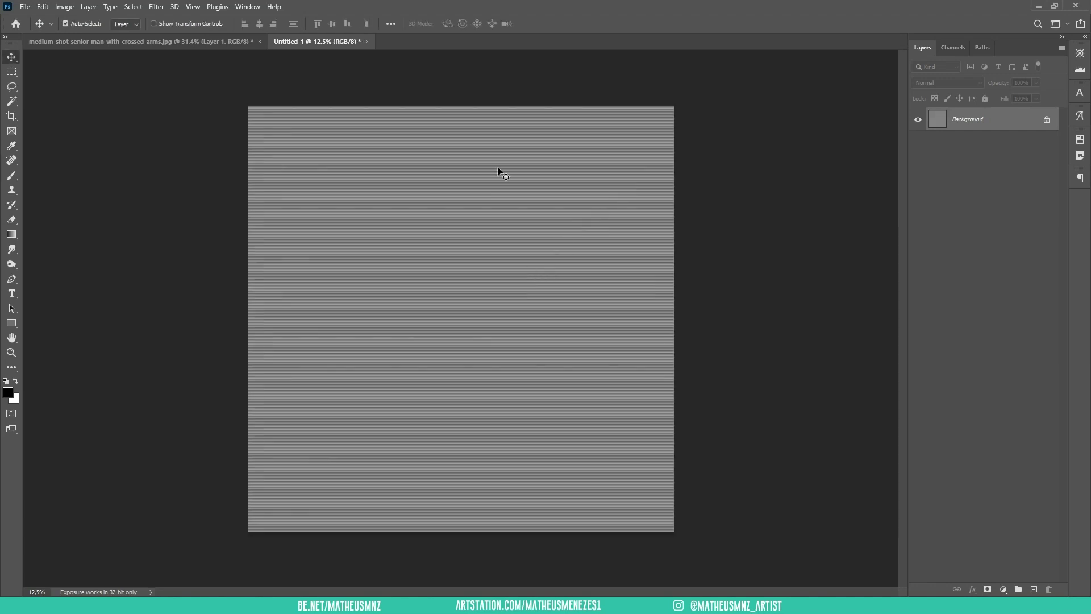
{"action": "key", "text": "v"}
{"action": "key", "text": "ctrl+plus"}
{"action": "key", "text": "ctrl+plus"}
{"action": "key", "text": "ctrl+plus"}
{"action": "key", "text": "ctrl+plus"}
{"action": "key", "text": "ctrl+plus"}
- Apply a Wave distortion to turn the straight stripes into wavy lines
{"action": "key", "text": "ctrl+minus"}
{"action": "key", "text": "ctrl+0"}
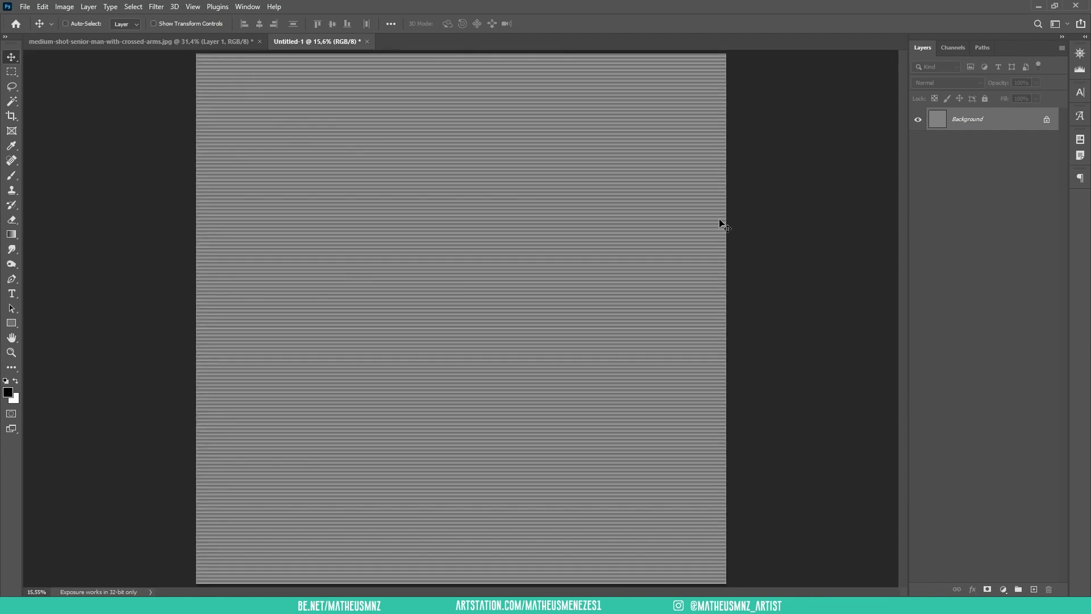
{"action": "left_click", "coordinate": [156, 6]}
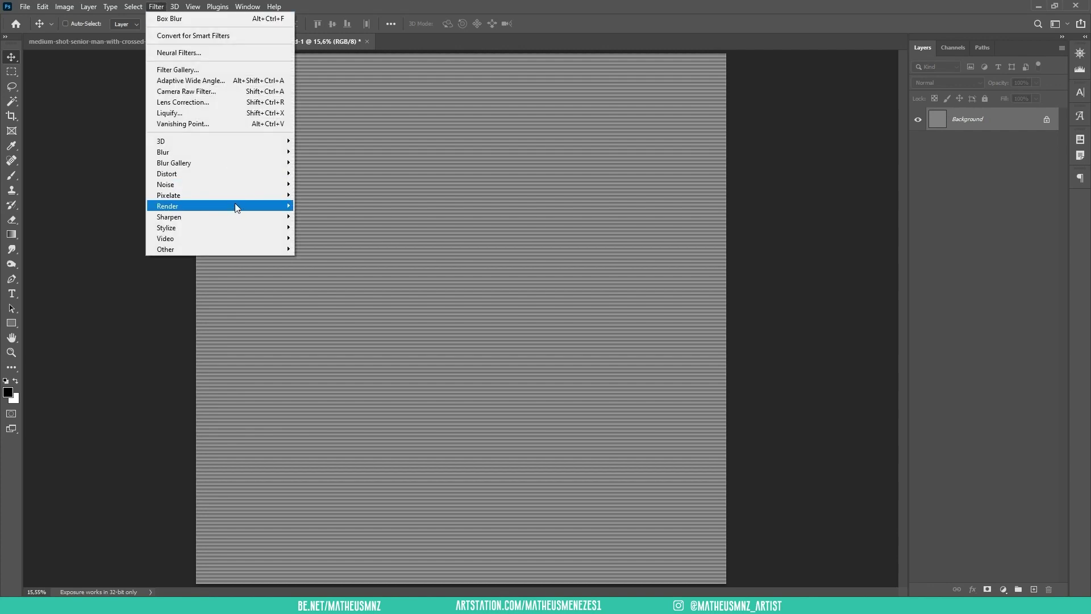
{"action": "mouse_move", "coordinate": [167, 173]}
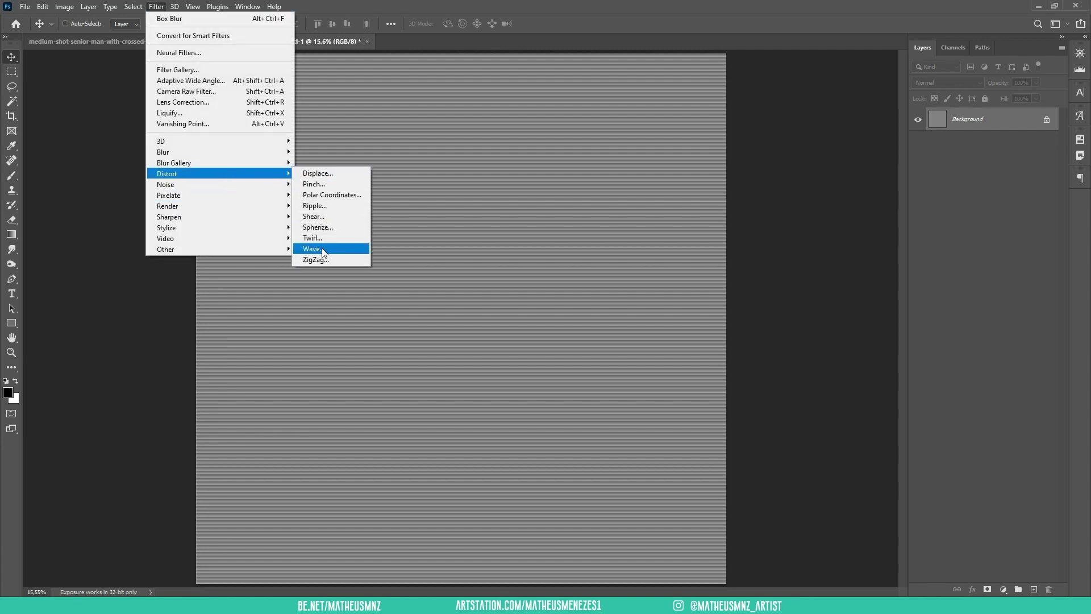
{"action": "left_click", "coordinate": [313, 249]}
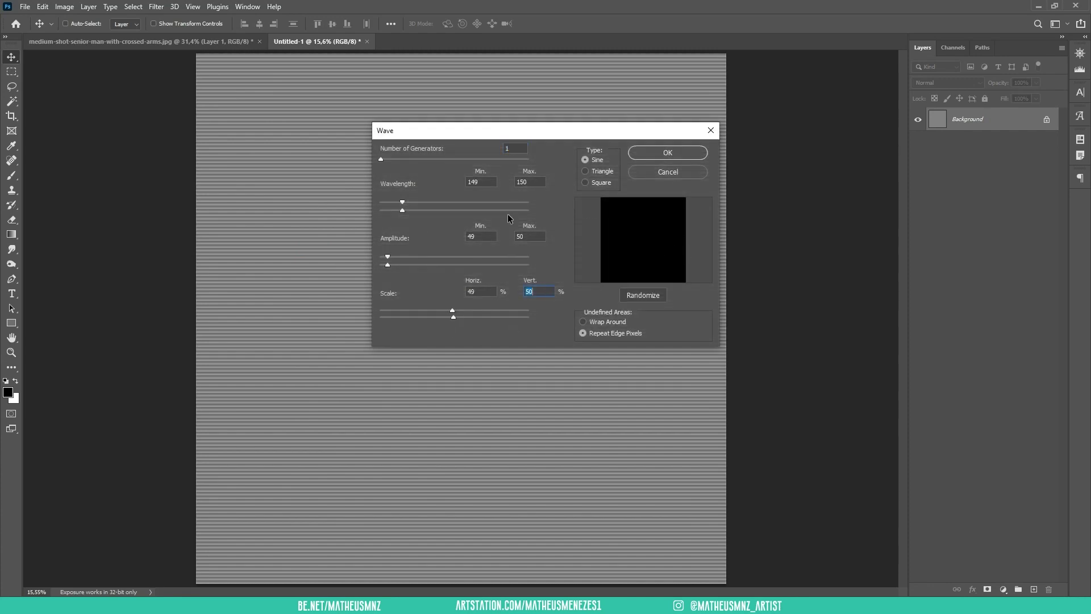
{"action": "left_click", "coordinate": [667, 153]}
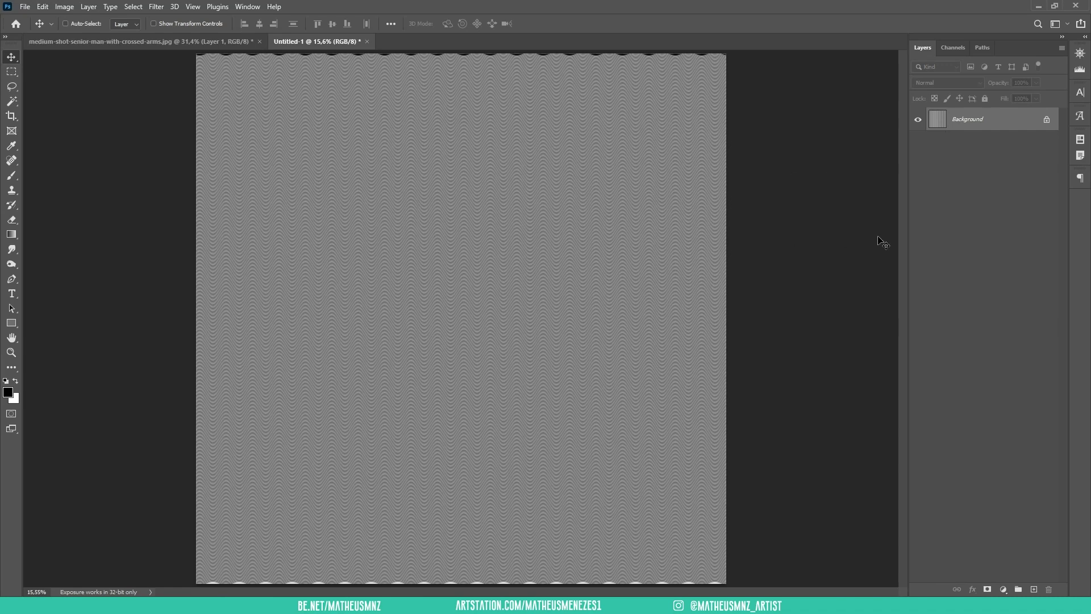
- Copy the wavy canvas and add a new Solid Color fill layer
{"action": "key", "text": "ctrl+a"}
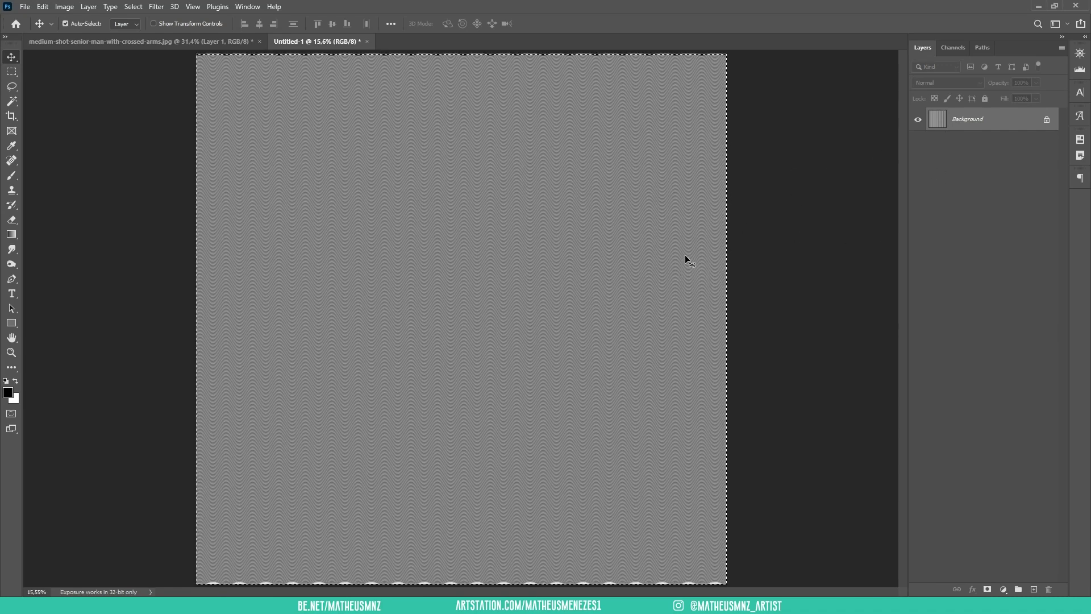
{"action": "key", "text": "ctrl+d"}
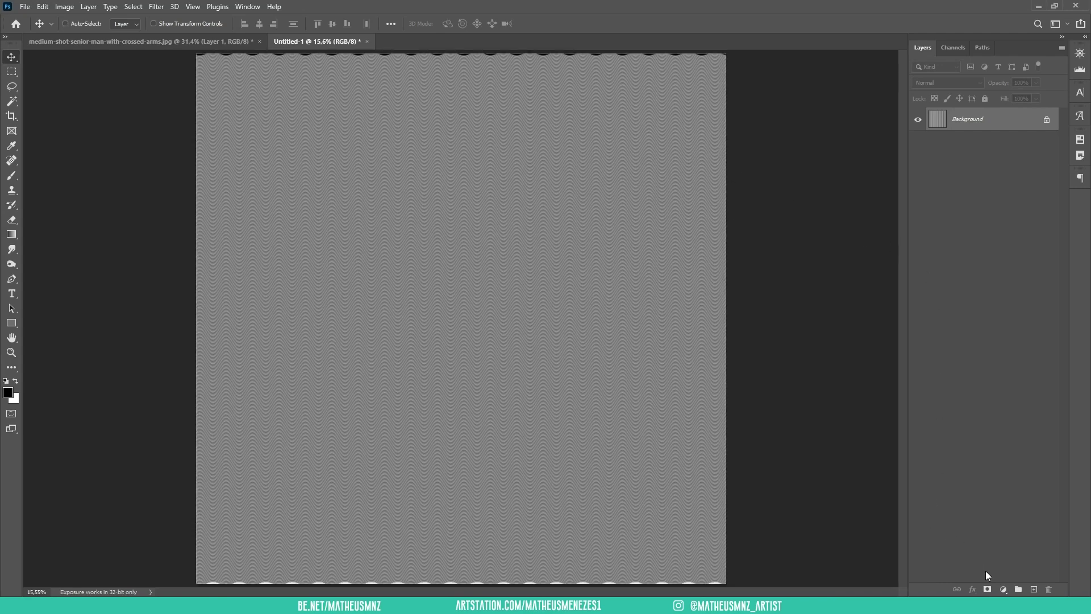
{"action": "left_click", "coordinate": [1002, 589]}
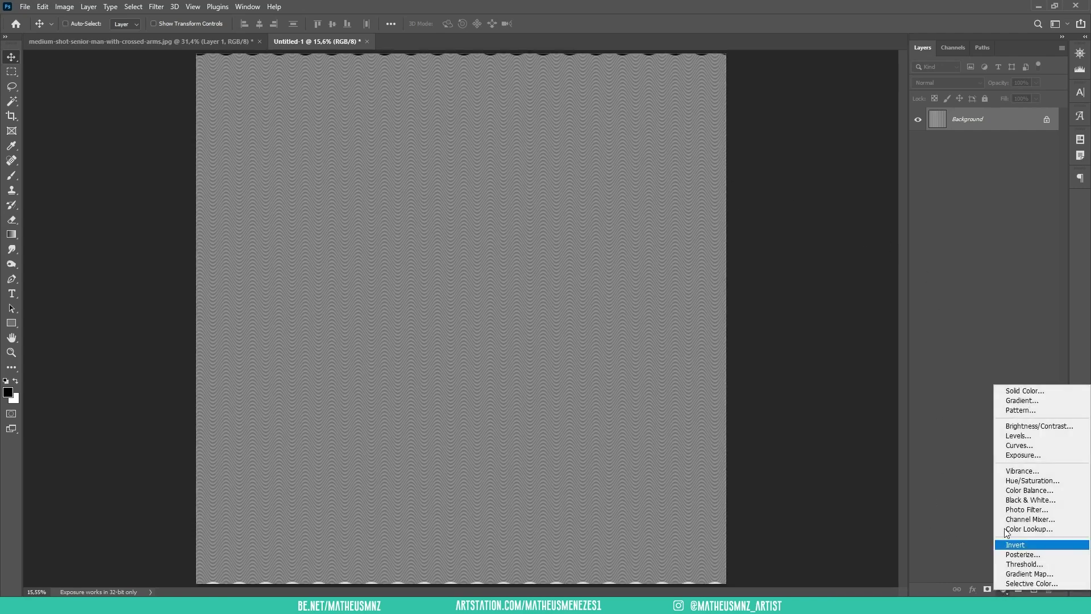
{"action": "left_click", "coordinate": [1024, 391]}
{"action": "double_click", "coordinate": [949, 263]}
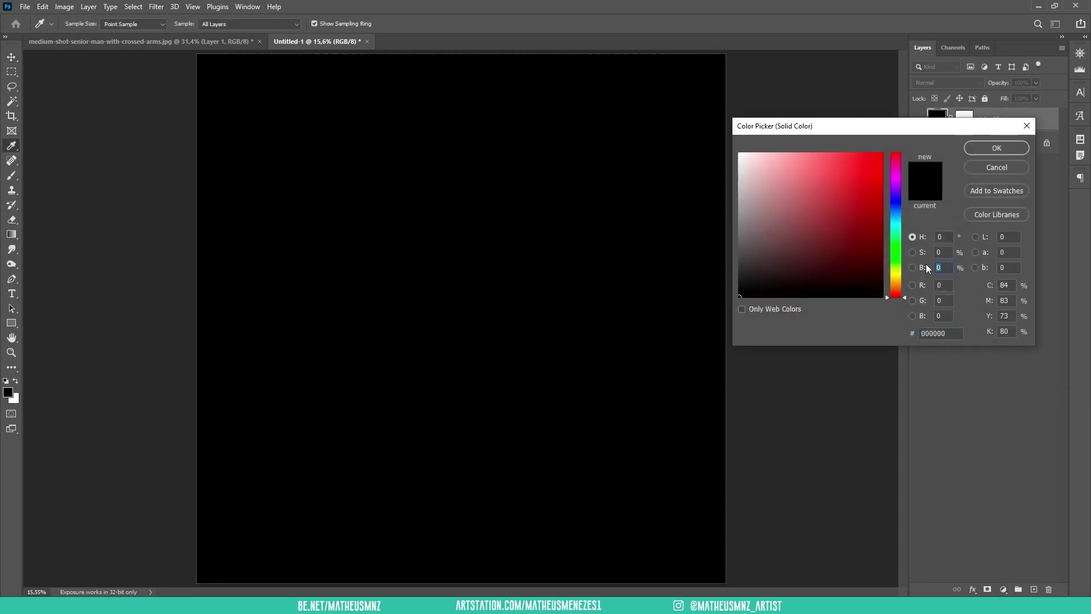
- Make the fill 50% brightness grey and paste the wavy lines into its mask
{"action": "type", "text": "50"}
{"action": "left_click", "coordinate": [986, 149]}
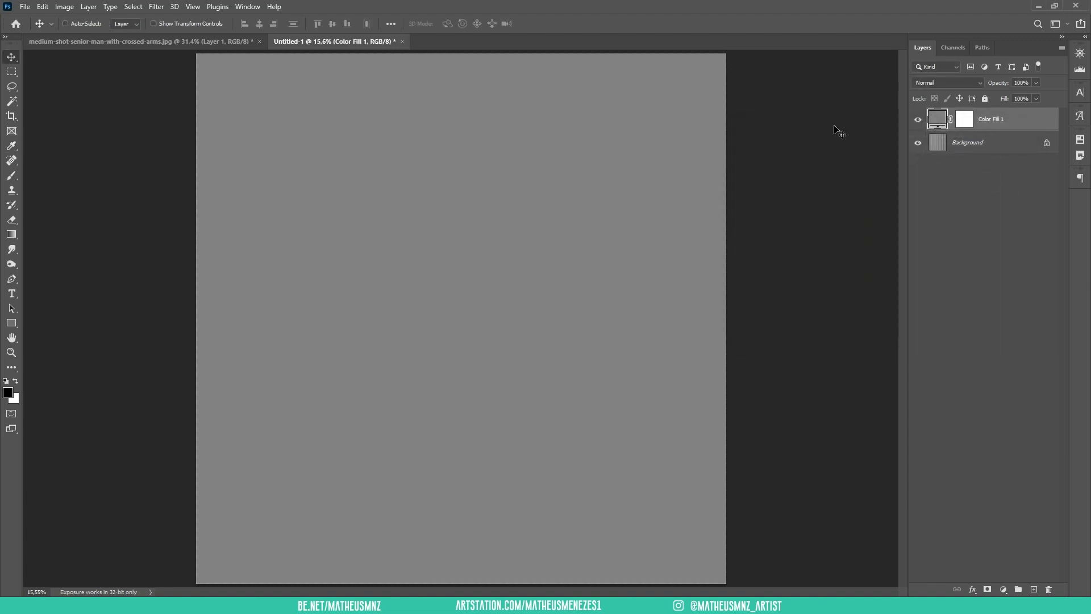
{"action": "left_click", "coordinate": [970, 124], "text": "alt"}
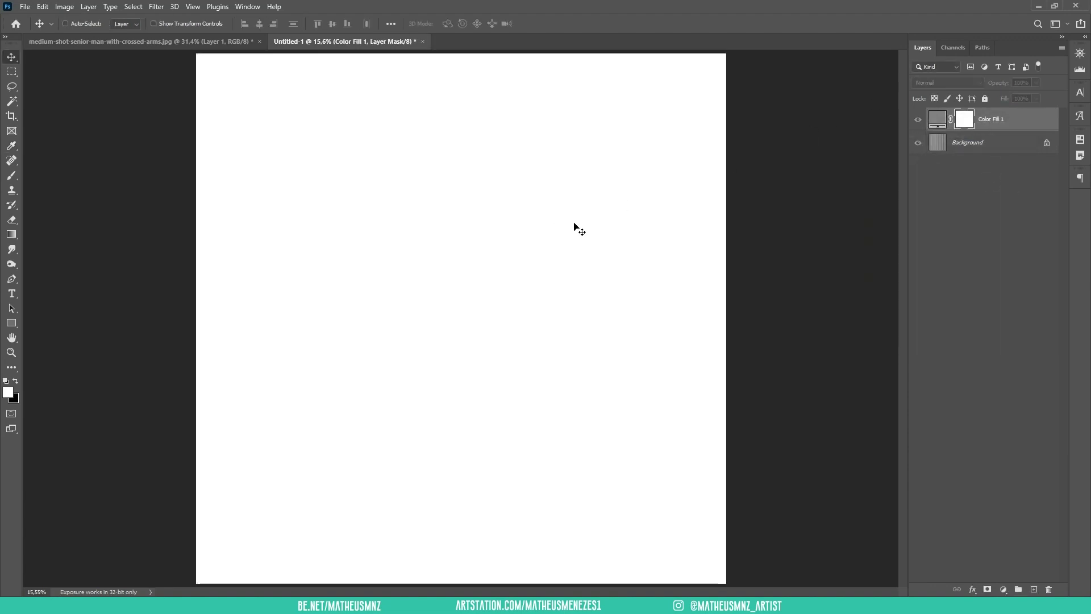
{"action": "key", "text": "ctrl+v"}
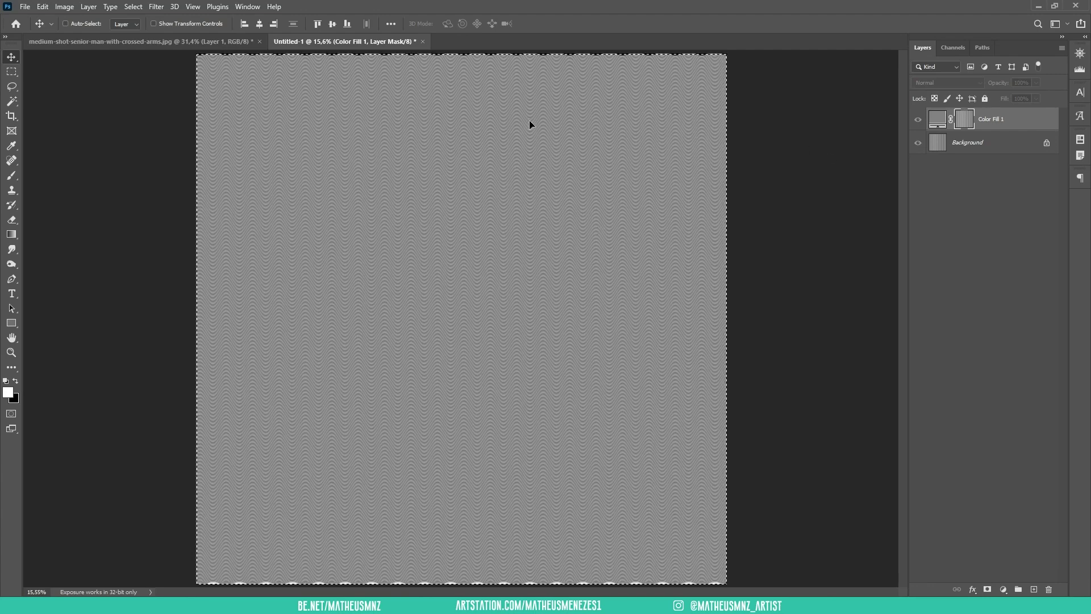
{"action": "key", "text": "ctrl"}
{"action": "key", "text": "ctrl+t"}
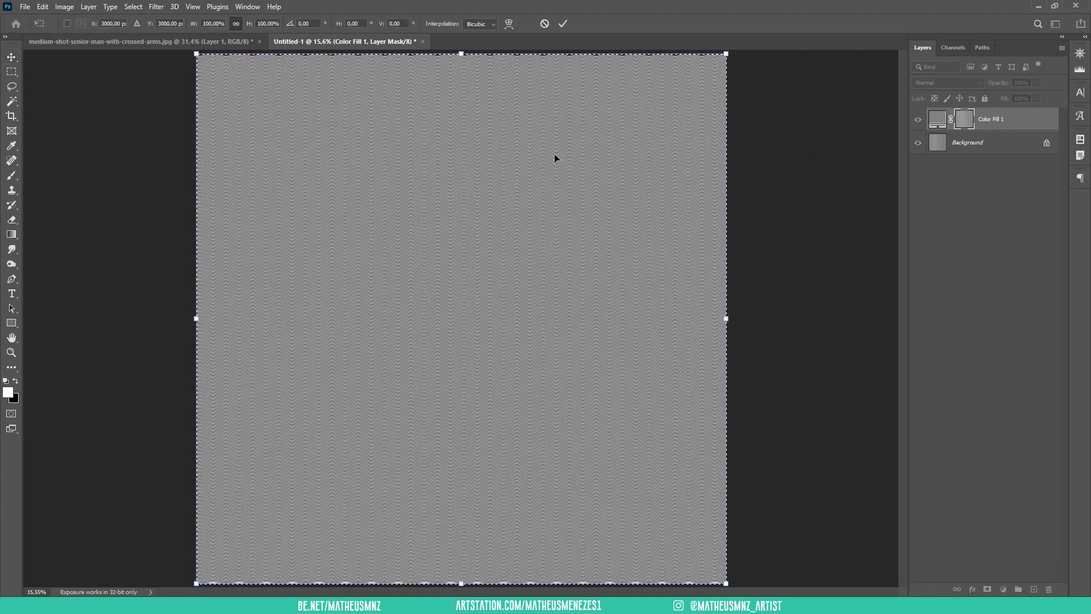
- Rotate the pasted mask pattern 90° clockwise and commit it
{"action": "right_click", "coordinate": [535, 180]}
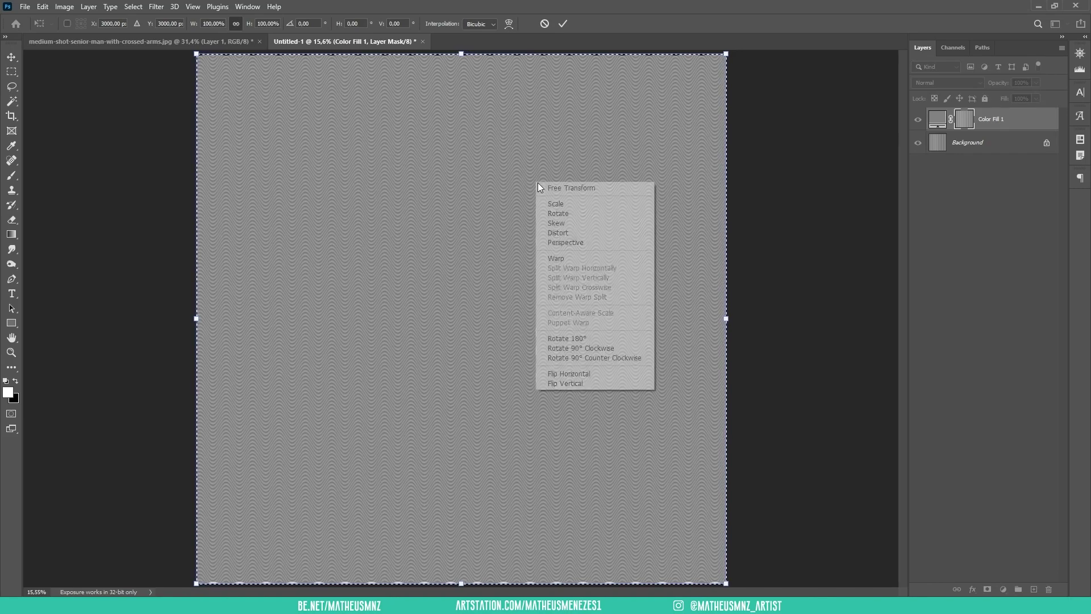
{"action": "left_click", "coordinate": [585, 348]}
{"action": "key", "text": "Return"}
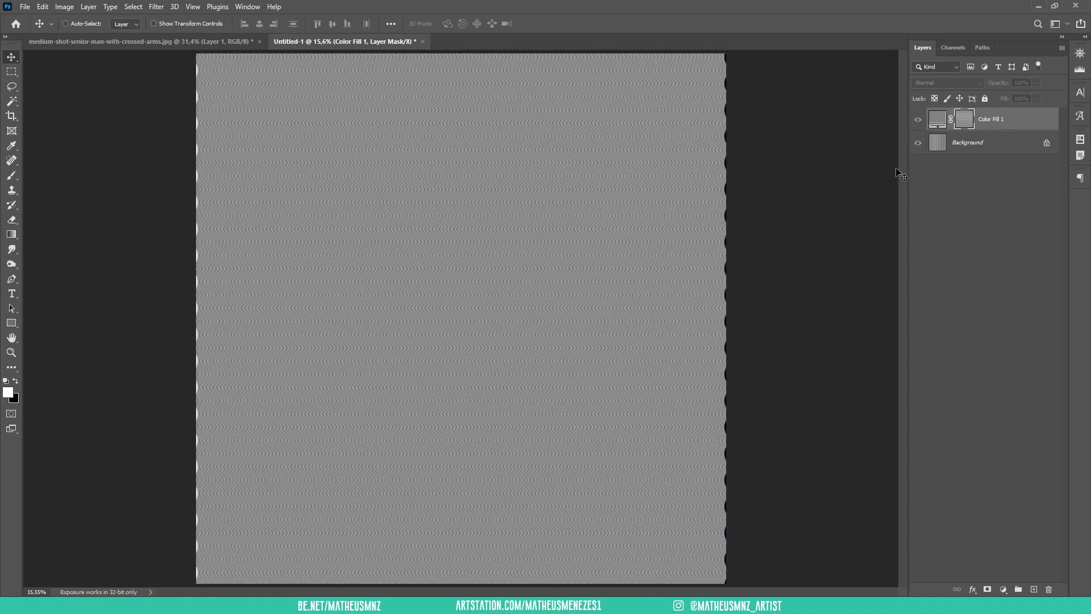
{"action": "left_click", "coordinate": [941, 123]}
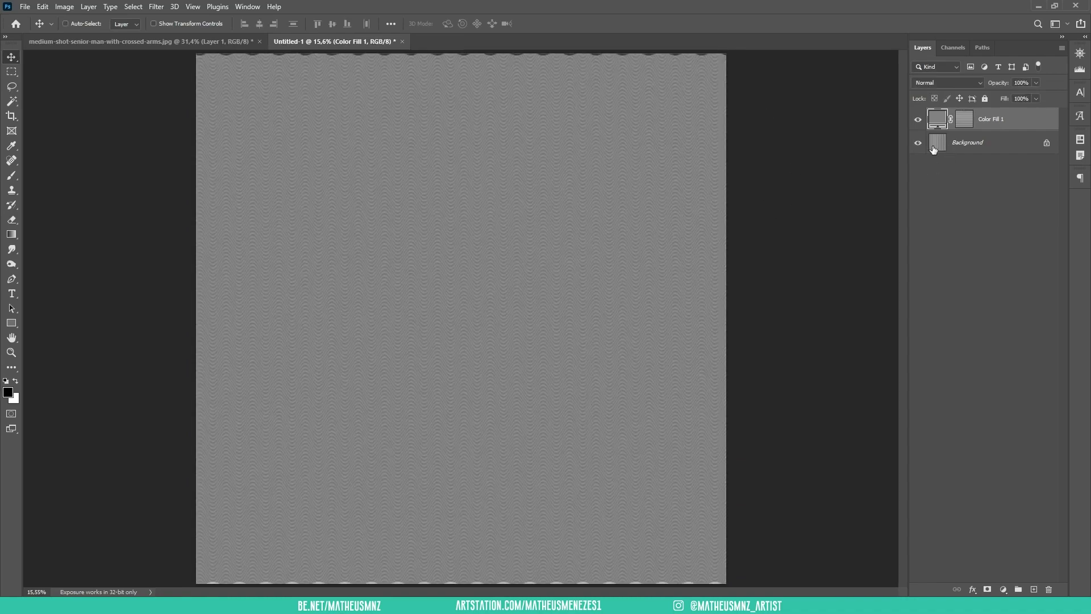
{"action": "left_click", "coordinate": [964, 119]}
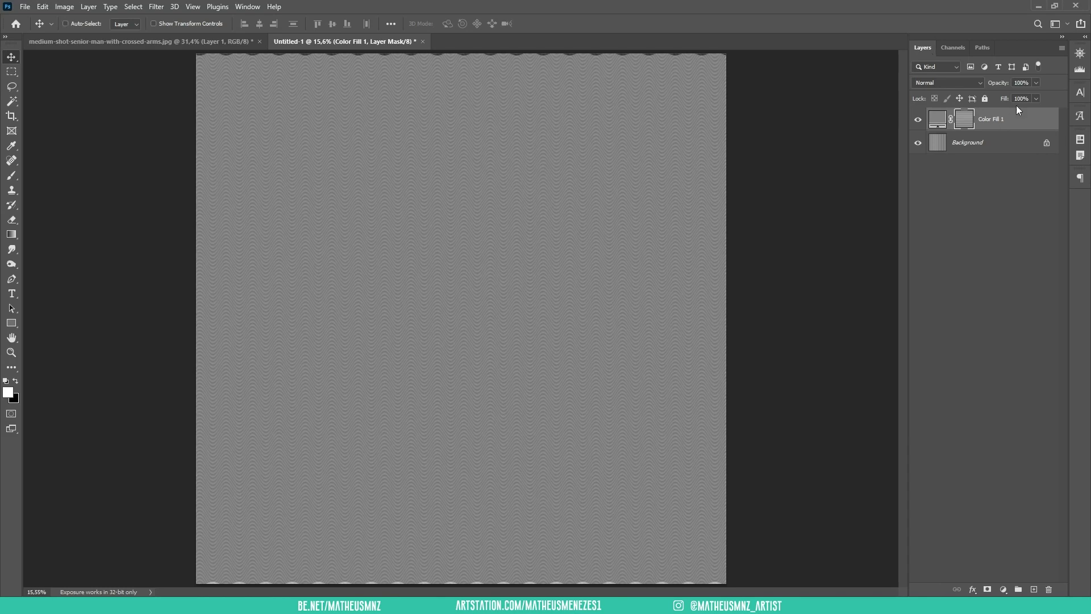
- Set Color Fill 1 to 90% opacity, inspect the dashes, and merge it into the Background
{"action": "left_click", "coordinate": [1001, 84]}
{"action": "key", "text": "Return"}
{"action": "key", "text": "ctrl+plus"}
{"action": "key", "text": "ctrl+plus"}
{"action": "key", "text": "ctrl+plus"}
{"action": "key", "text": "ctrl+plus"}
{"action": "key", "text": "ctrl+plus"}
{"action": "key", "text": "ctrl+plus"}
{"action": "key", "text": "ctrl+plus"}
{"action": "key", "text": "ctrl+plus"}
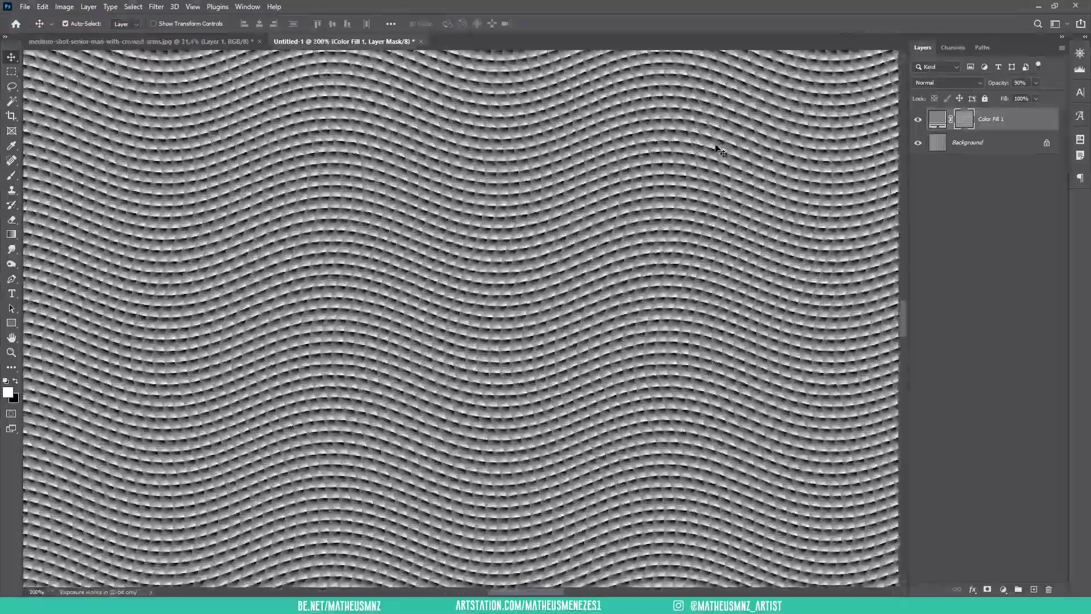
{"action": "key", "text": "ctrl+minus"}
{"action": "key", "text": "ctrl+minus"}
{"action": "key", "text": "ctrl+minus"}
{"action": "key", "text": "ctrl+minus"}
{"action": "key", "text": "ctrl+minus"}
{"action": "key", "text": "ctrl+minus"}
{"action": "key", "text": "ctrl+plus"}
{"action": "key", "text": "ctrl+plus"}
{"action": "key", "text": "ctrl+plus"}
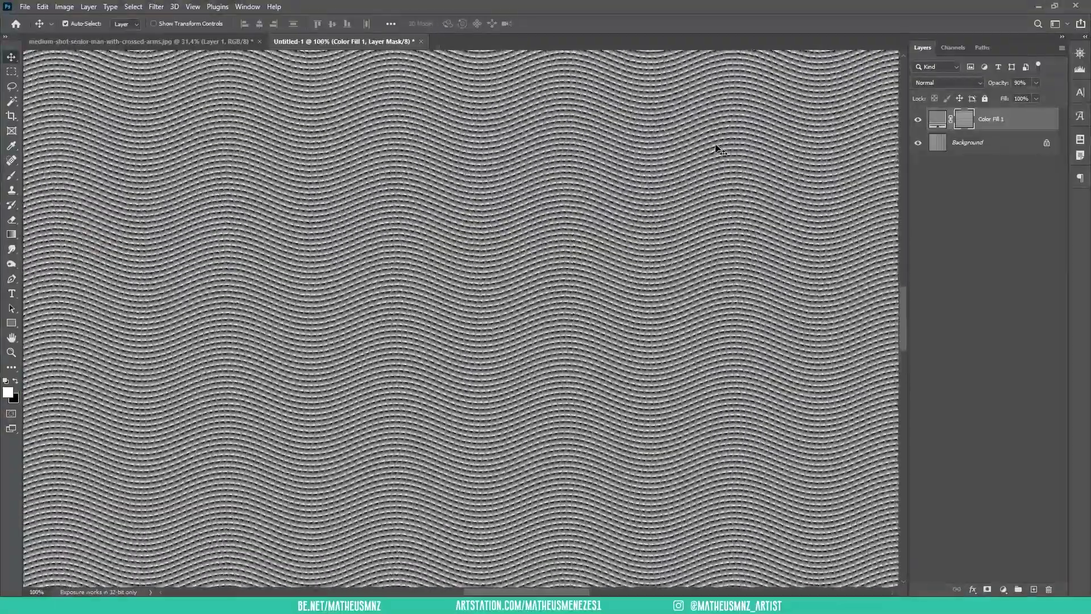
{"action": "key", "text": "ctrl+0"}
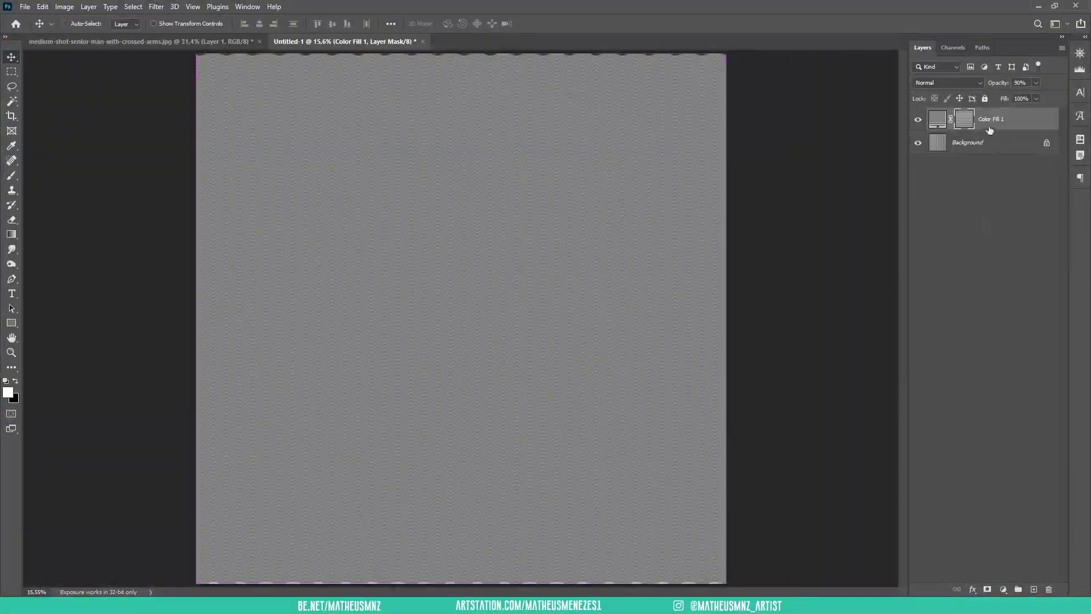
{"action": "key", "text": "Delete"}
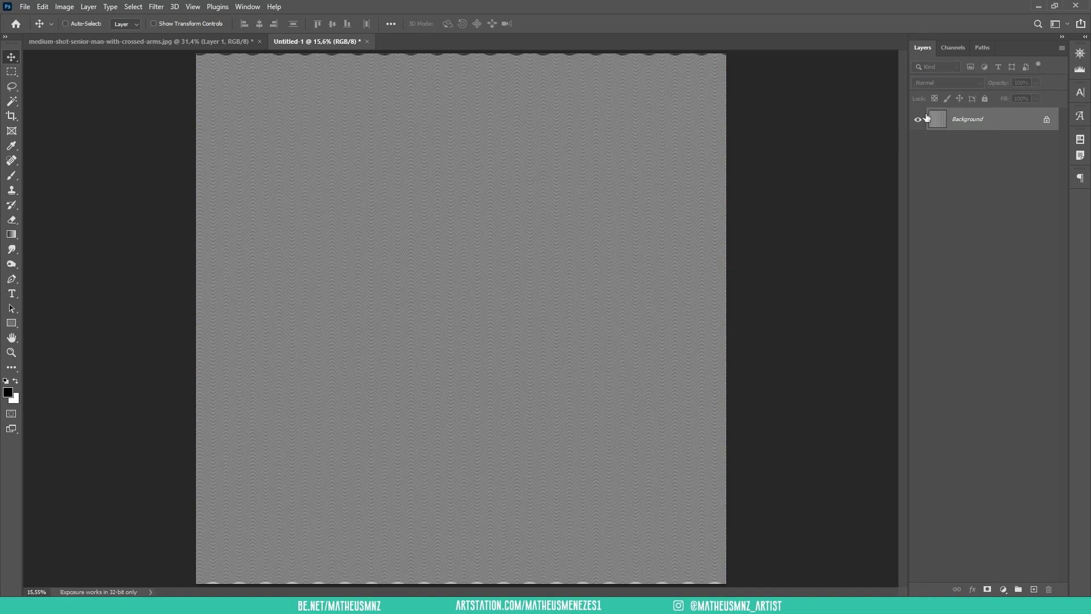
- Apply a Ripple distortion with 15% amount and Large size to the Background
{"action": "left_click", "coordinate": [157, 8]}
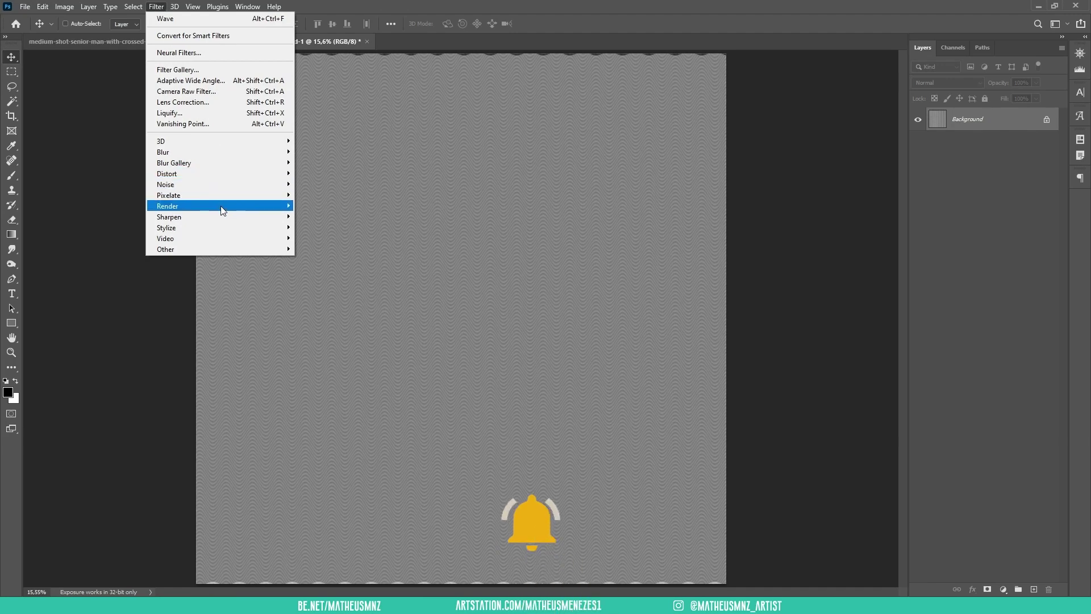
{"action": "mouse_move", "coordinate": [167, 174]}
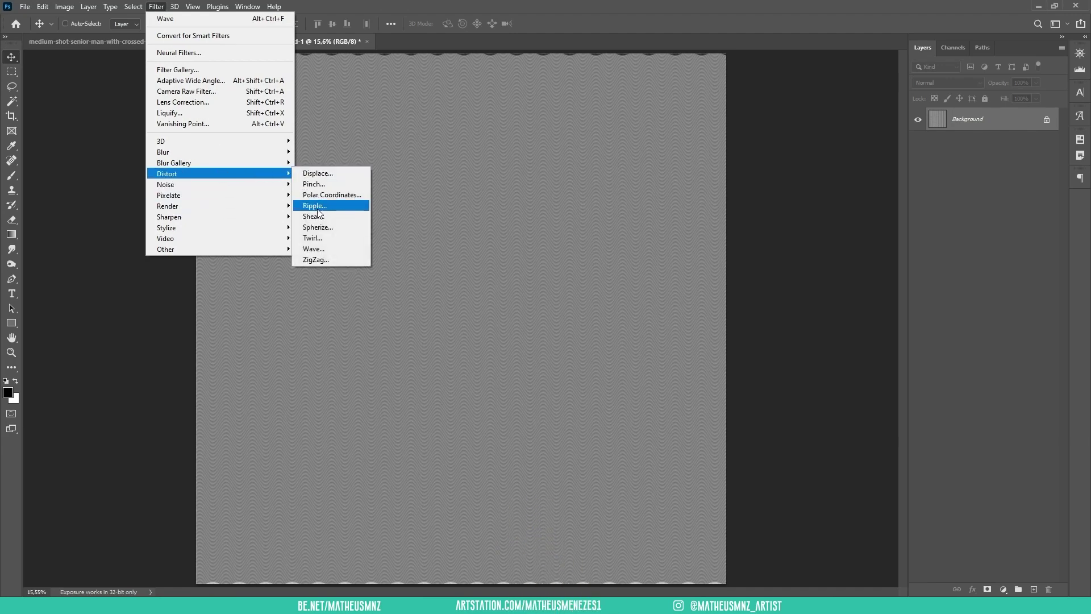
{"action": "left_click", "coordinate": [315, 205]}
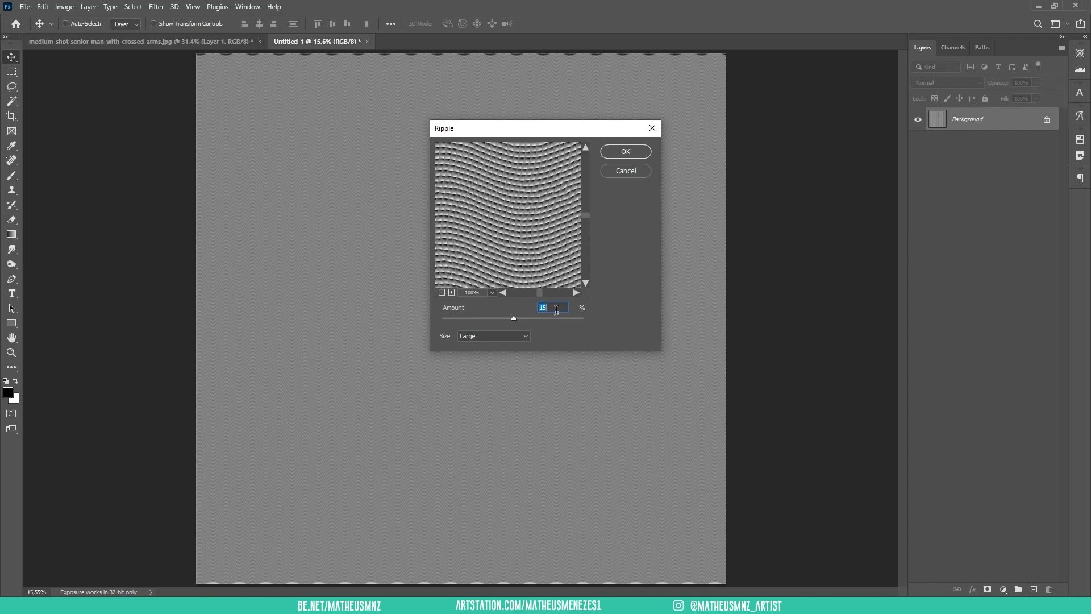
{"action": "left_click_drag", "start_coordinate": [554, 306], "coordinate": [528, 310]}
{"action": "left_click", "coordinate": [489, 338]}
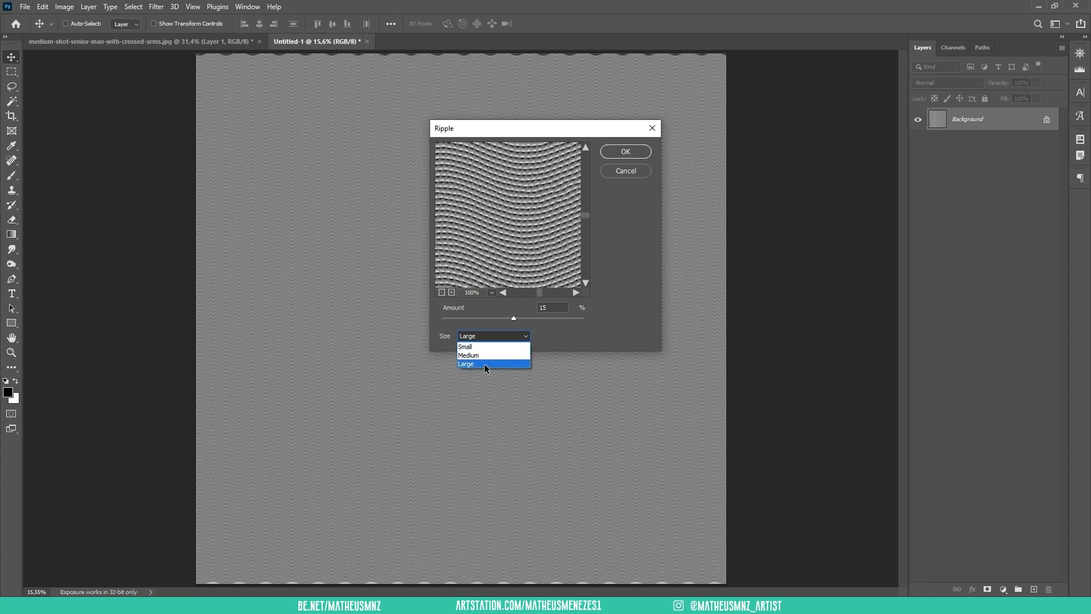
{"action": "left_click", "coordinate": [627, 152]}
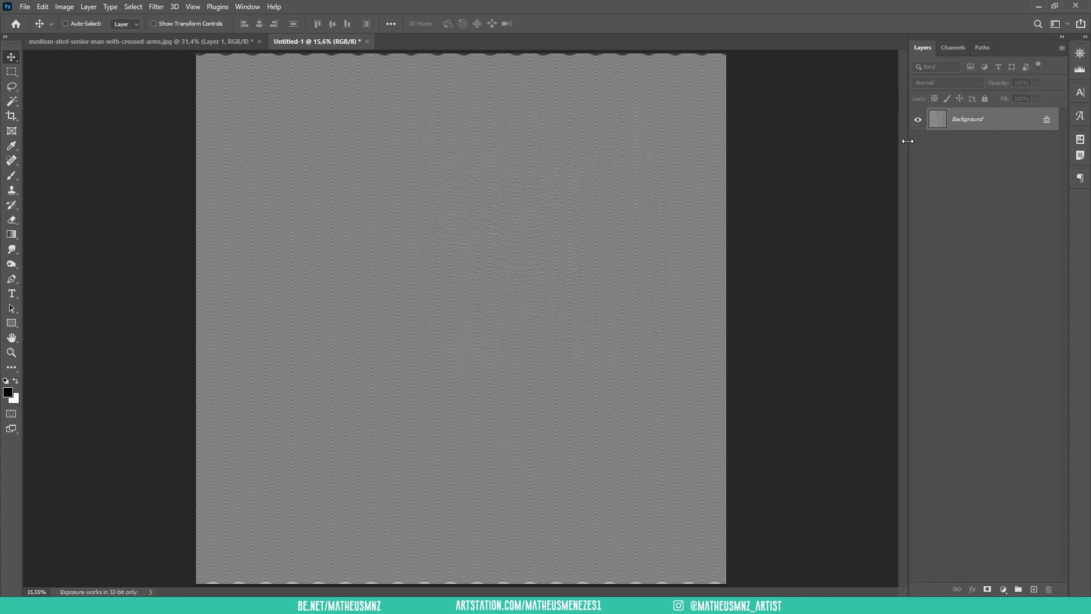
{"action": "key", "text": "ctrl+a"}
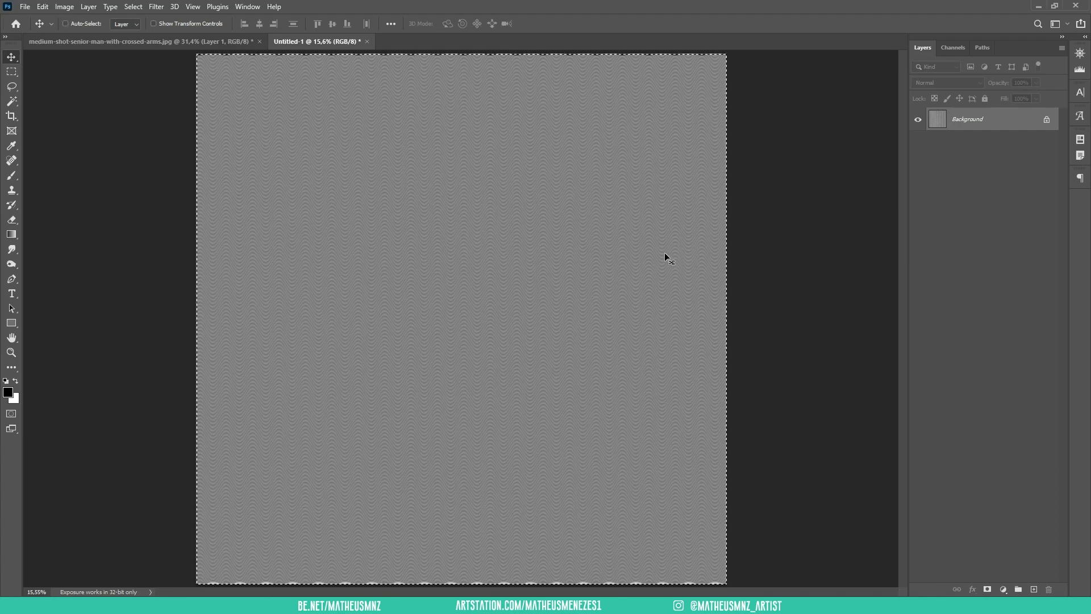
- Bring the wavy-line texture into the portrait document above Layer 0
{"action": "left_click", "coordinate": [162, 44]}
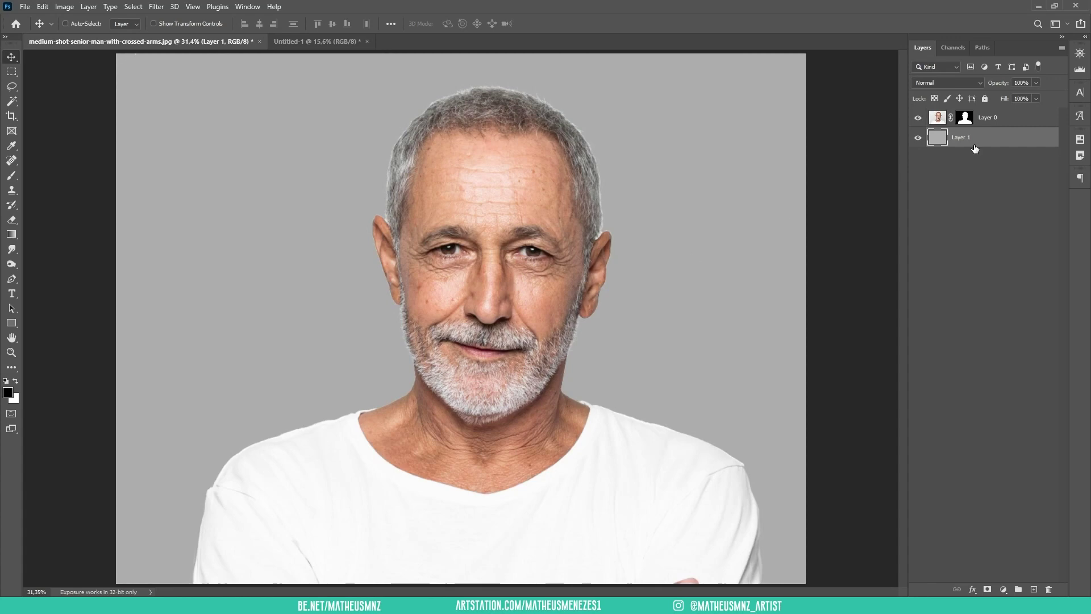
{"action": "left_click", "coordinate": [998, 124]}
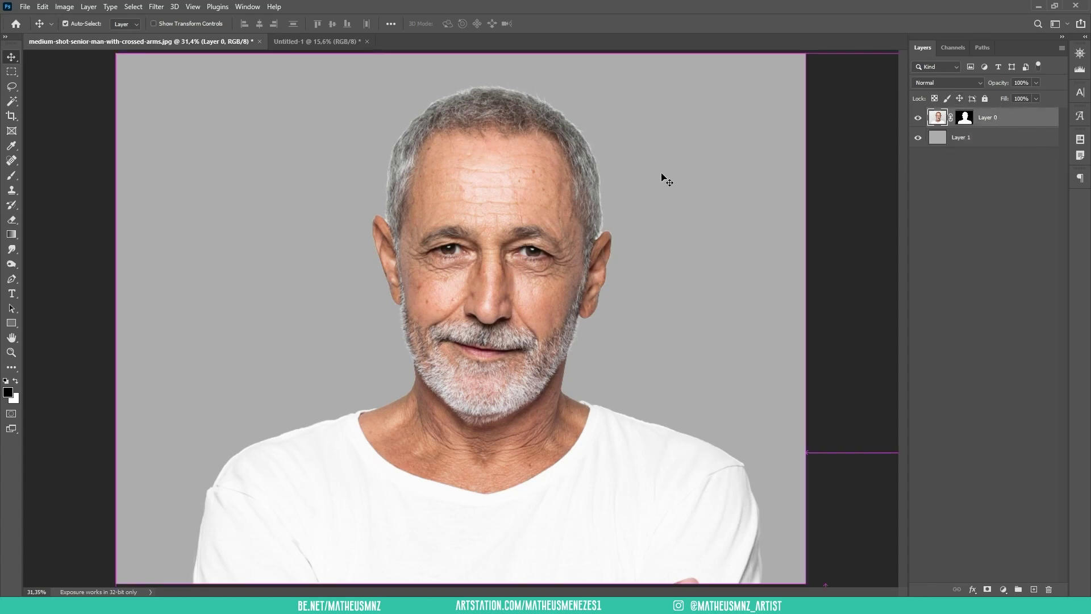
{"action": "left_click_drag", "start_coordinate": [1008, 126], "coordinate": [670, 178]}
- Shift Layer 2 upward so its uneven wavy top edge leaves the canvas
{"action": "key", "text": "ctrl+minus"}
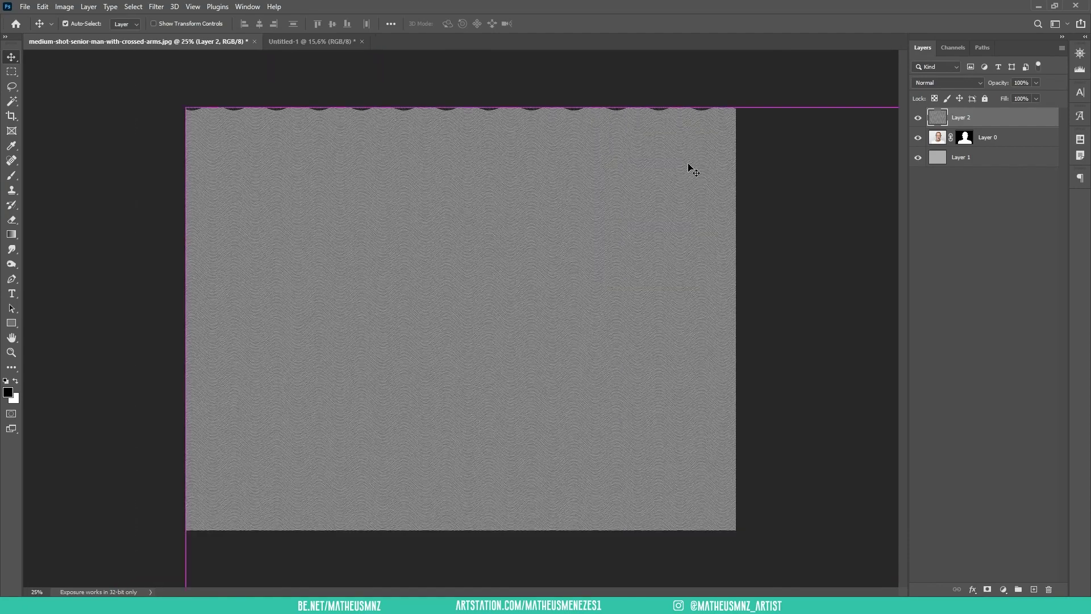
{"action": "key", "text": "t"}
{"action": "key", "text": "v"}
{"action": "left_click_drag", "start_coordinate": [607, 261], "coordinate": [595, 245]}
{"action": "key", "text": "ctrl+plus"}
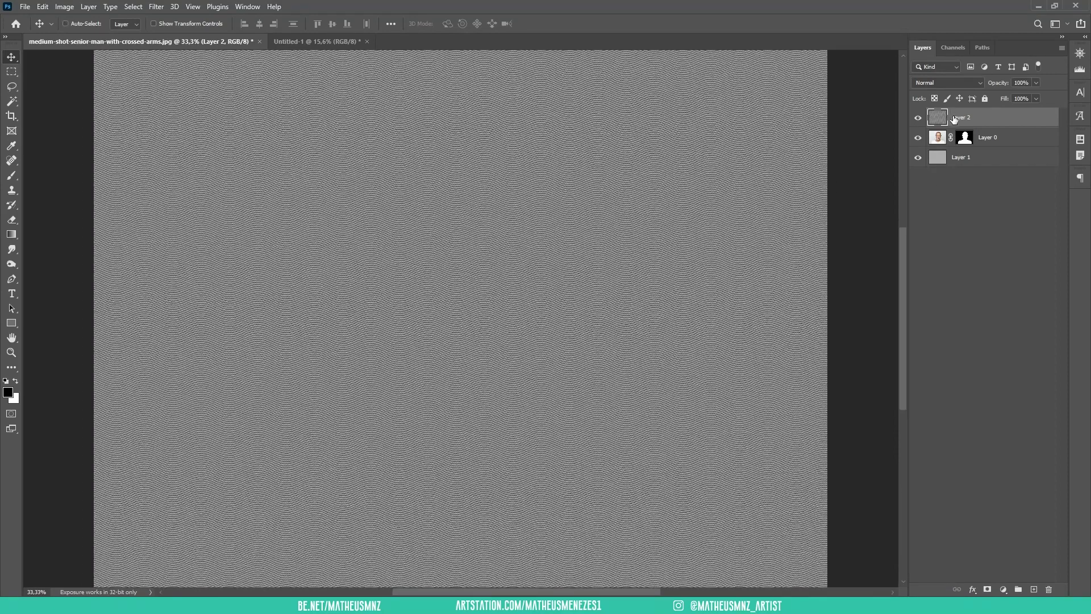
- Blend Layer 2 in Hard Mix mode, then select the photo layer Layer 0
{"action": "left_click", "coordinate": [938, 85]}
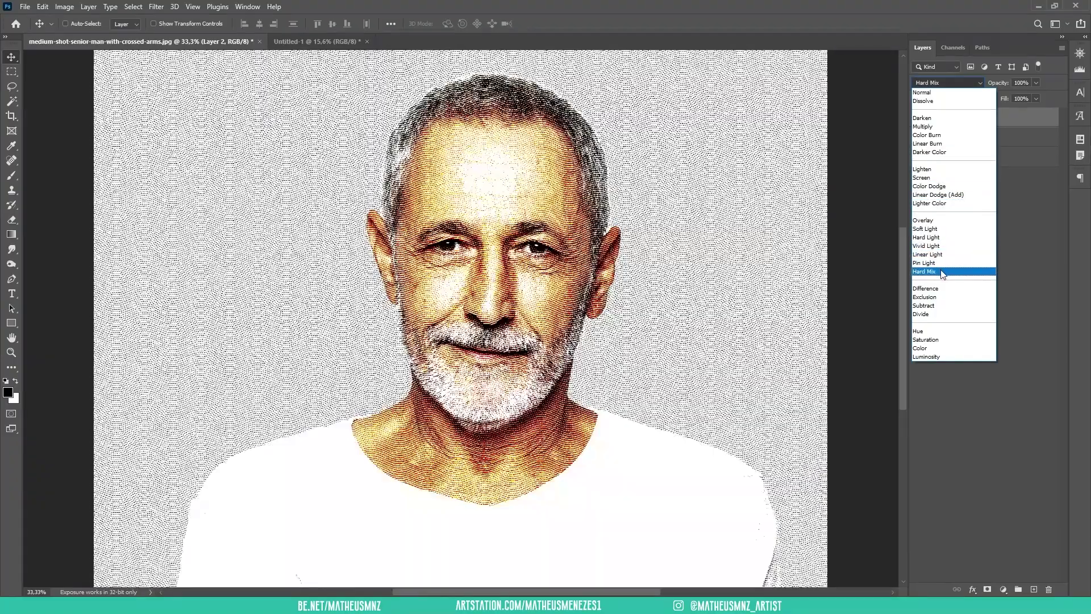
{"action": "left_click", "coordinate": [943, 273]}
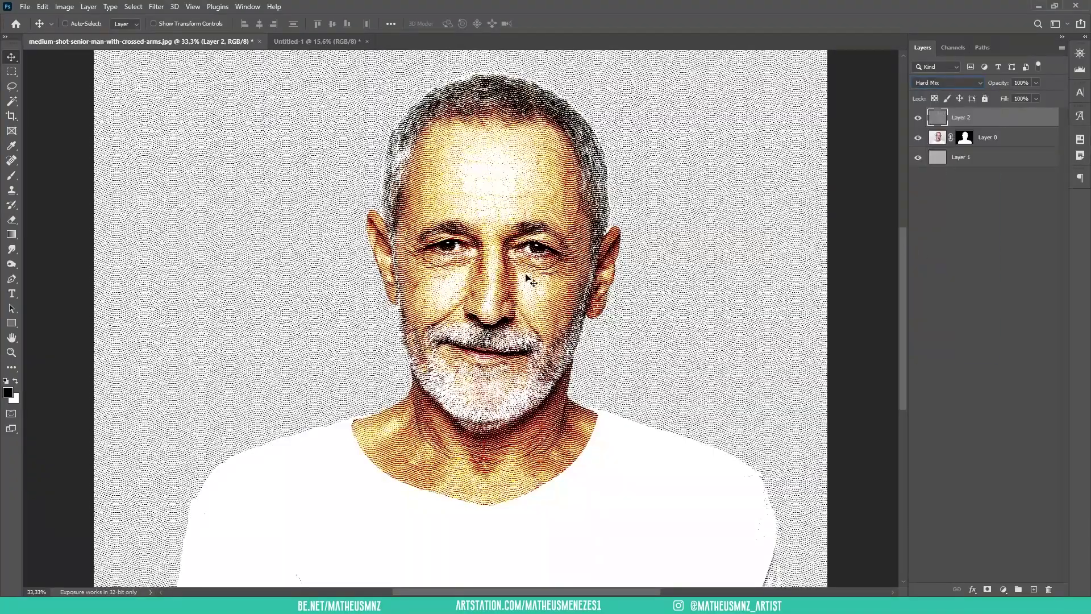
{"action": "scroll", "coordinate": [528, 278], "scroll_direction": "up", "scroll_amount": 1}
{"action": "scroll", "coordinate": [529, 279], "scroll_direction": "up", "scroll_amount": 1}
{"action": "scroll", "coordinate": [528, 279], "scroll_direction": "up", "scroll_amount": 1}
{"action": "scroll", "coordinate": [529, 278], "scroll_direction": "down", "scroll_amount": 1}
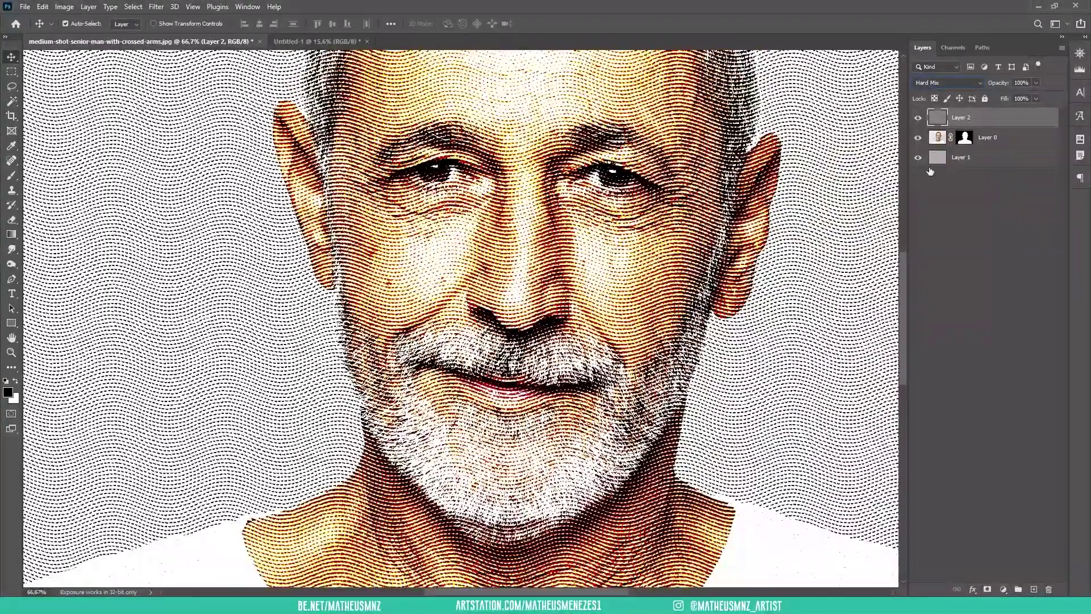
{"action": "left_click", "coordinate": [937, 138]}
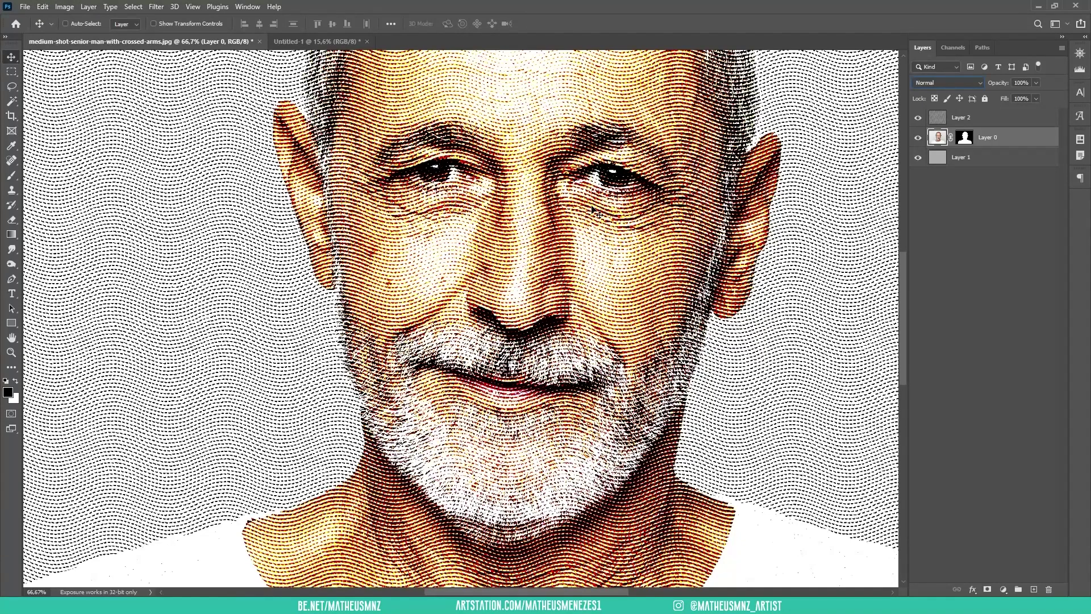
- Desaturate Layer 0 to black and white, toggling Layer 2 to compare
{"action": "key", "text": "ctrl+shift+u"}
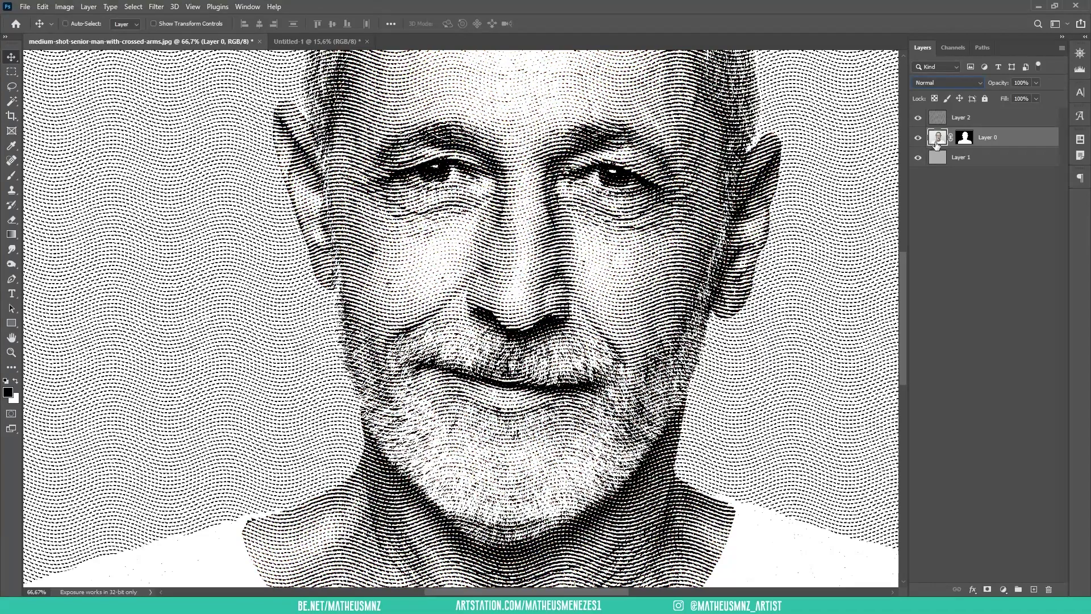
{"action": "left_click", "coordinate": [917, 118]}
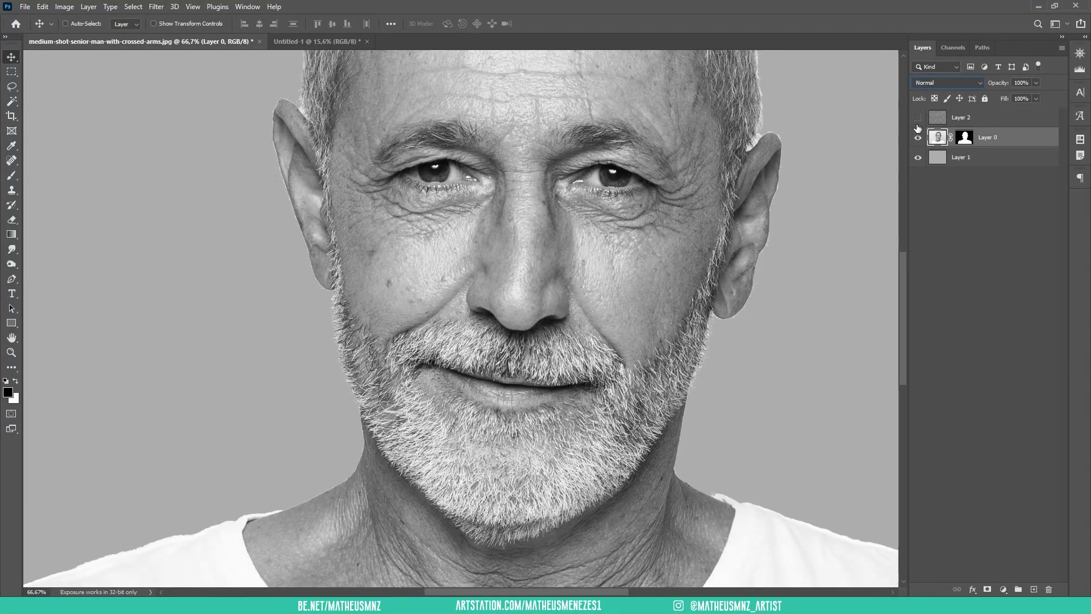
{"action": "left_click", "coordinate": [918, 118]}
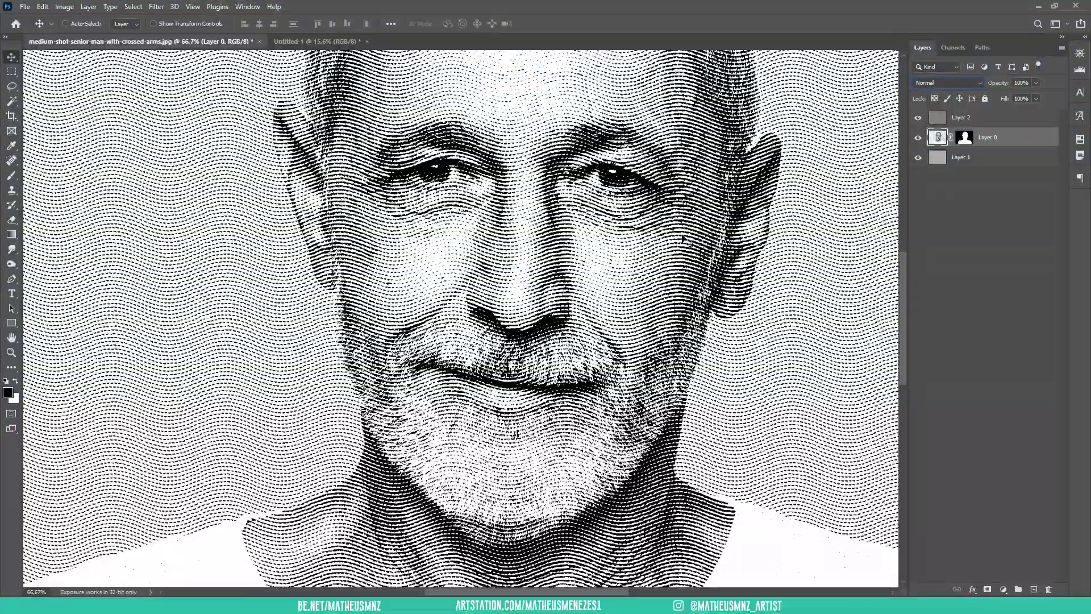
- Inspect the nose and mouth up close, then open the Filter menu
{"action": "key", "text": "ctrl+plus"}
{"action": "key", "text": "ctrl+minus"}
{"action": "key", "text": "ctrl+minus"}
{"action": "key", "text": "ctrl+minus"}
{"action": "key", "text": "ctrl+plus"}
{"action": "key", "text": "ctrl+plus"}
{"action": "key", "text": "ctrl+plus"}
{"action": "key", "text": "ctrl+minus"}
{"action": "key", "text": "ctrl+minus"}
{"action": "key", "text": "ctrl+minus"}
{"action": "key", "text": "ctrl+minus"}
{"action": "key", "text": "ctrl+minus"}
{"action": "key", "text": "ctrl+plus"}
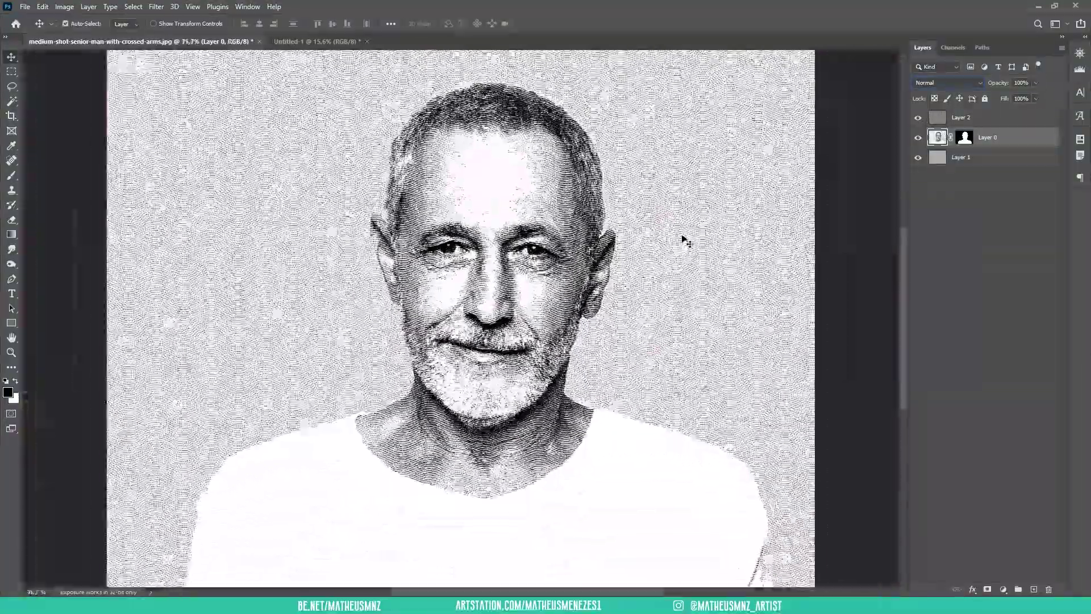
{"action": "key", "text": "ctrl+plus"}
{"action": "key", "text": "ctrl+plus"}
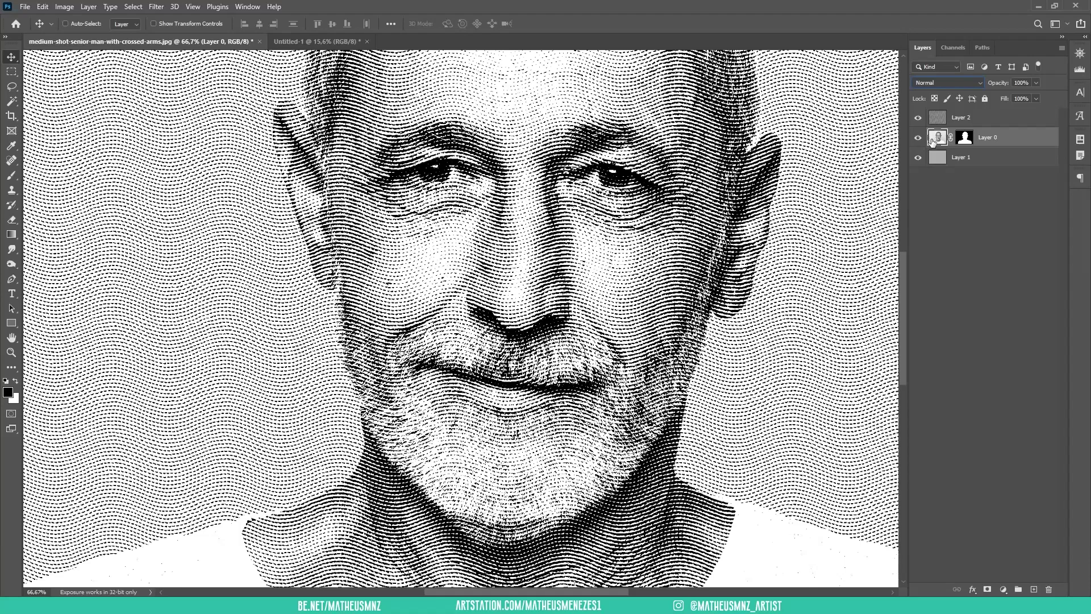
{"action": "left_click", "coordinate": [161, 9]}
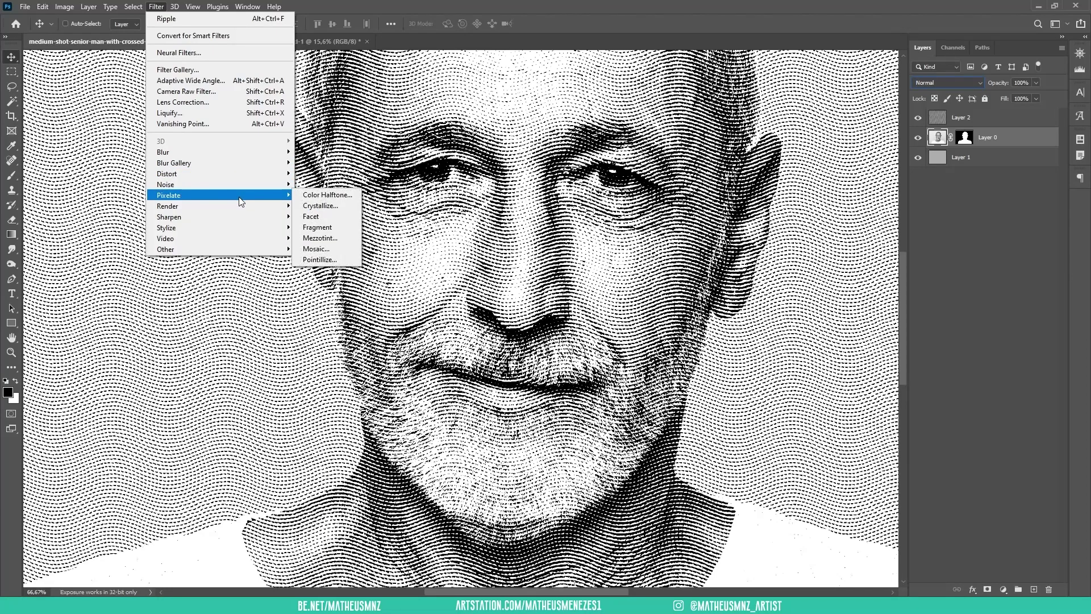
{"action": "mouse_move", "coordinate": [167, 228]}
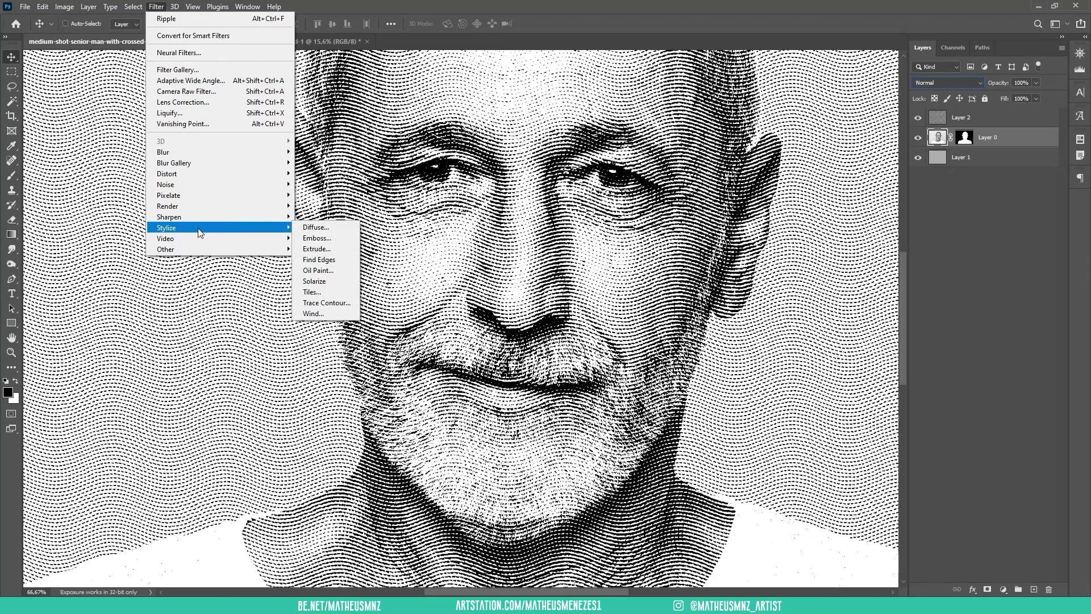
- Apply Stylize > Oil Paint to Layer 0, keeping the values at 10
{"action": "left_click", "coordinate": [338, 273]}
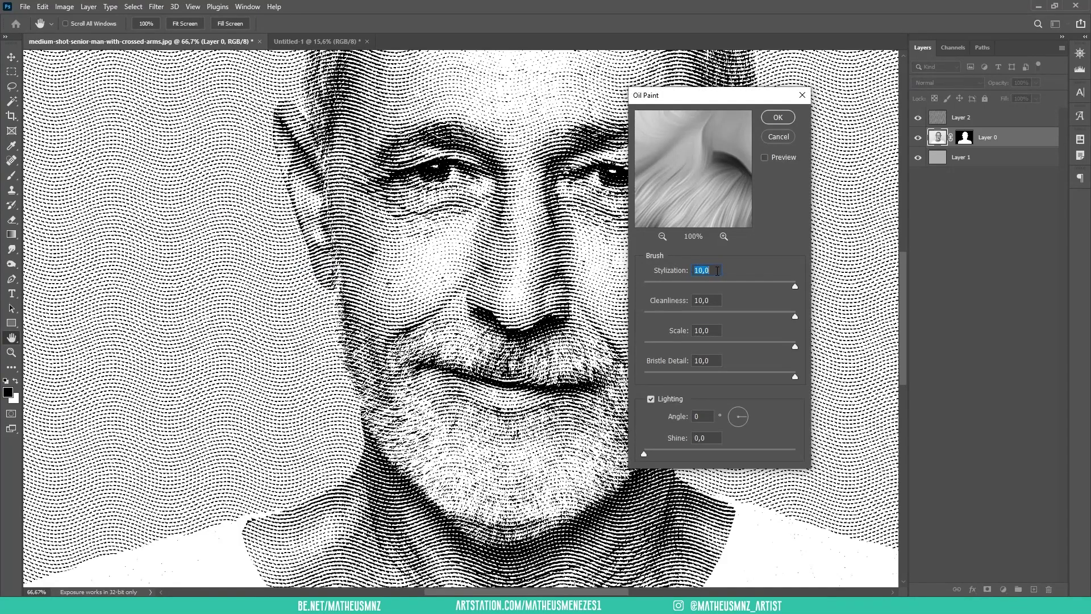
{"action": "key", "text": "Tab"}
{"action": "key", "text": "Tab"}
{"action": "left_click", "coordinate": [651, 399]}
{"action": "left_click", "coordinate": [779, 119]}
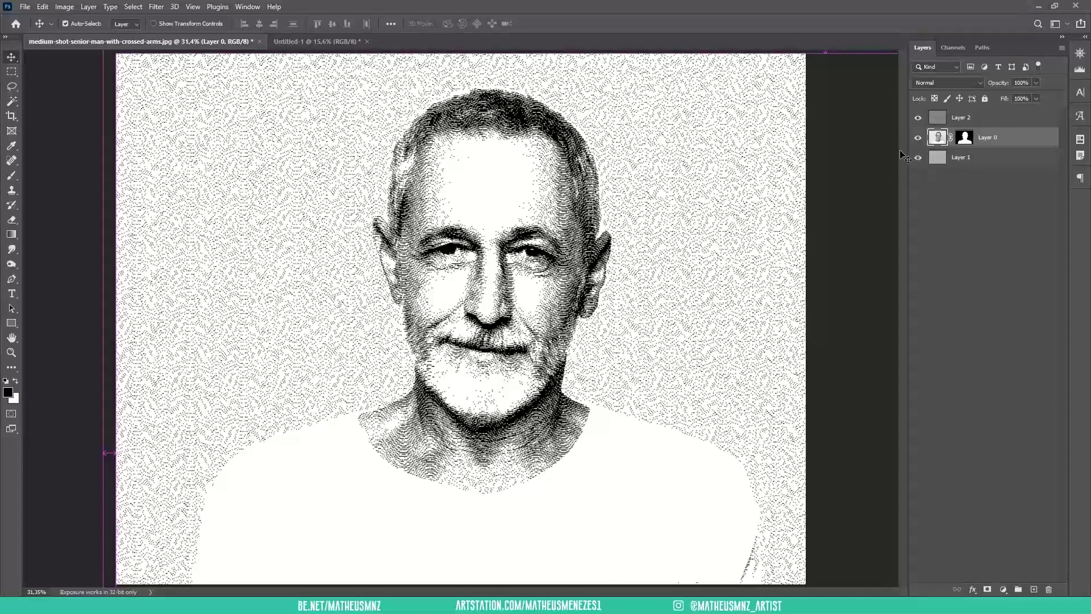
- Toggle Layer 2 to inspect the painted strokes, then select Layer 1
{"action": "left_click", "coordinate": [918, 119]}
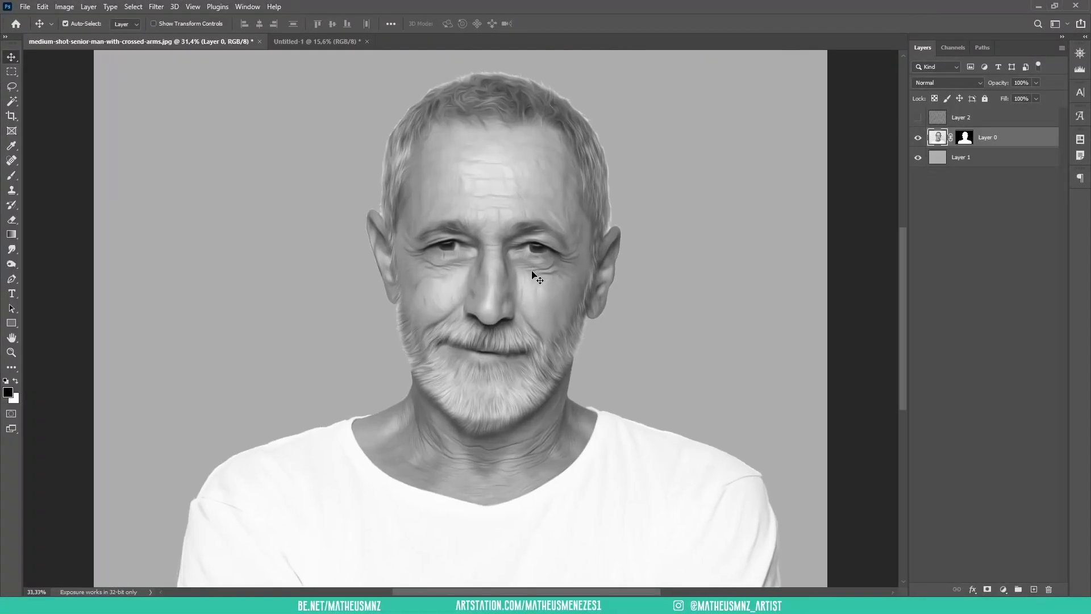
{"action": "key", "text": "ctrl+plus"}
{"action": "key", "text": "ctrl+plus"}
{"action": "key", "text": "ctrl+plus"}
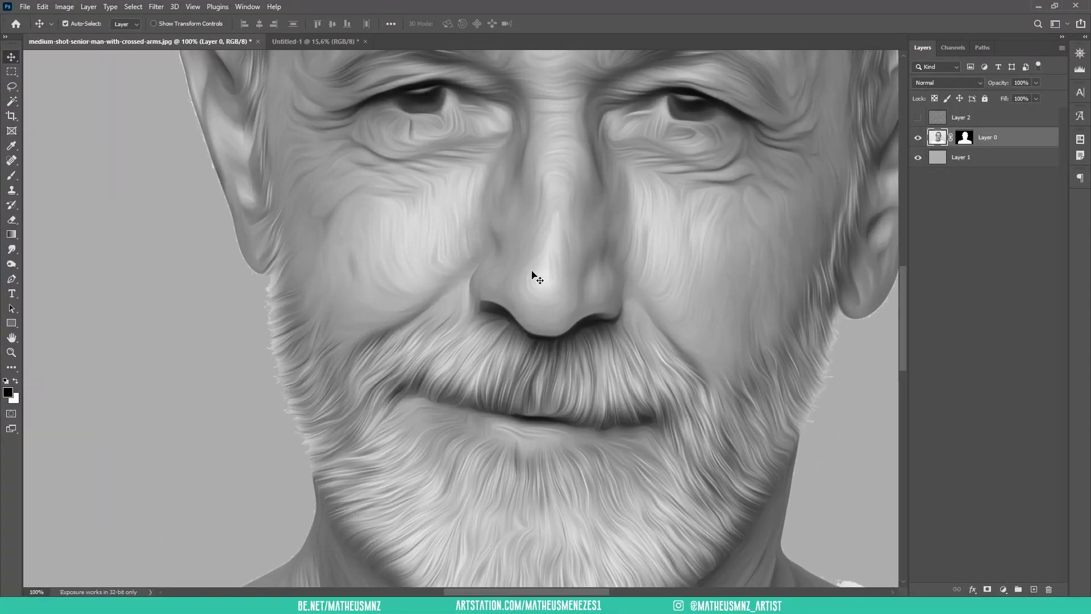
{"action": "left_click", "coordinate": [918, 117]}
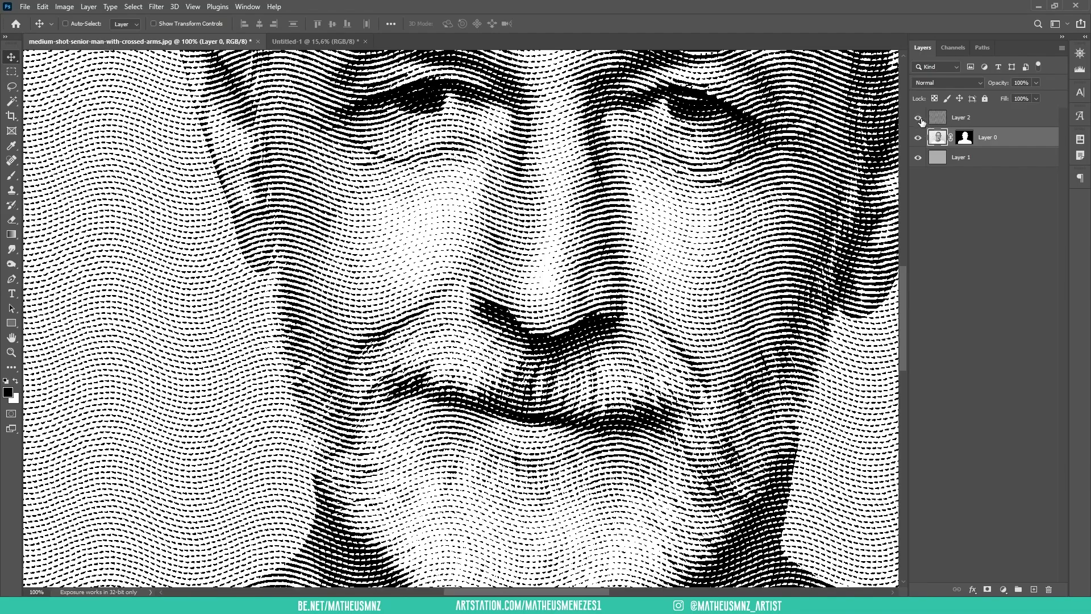
{"action": "key", "text": "ctrl+minus"}
{"action": "key", "text": "ctrl+minus"}
{"action": "key", "text": "ctrl+minus"}
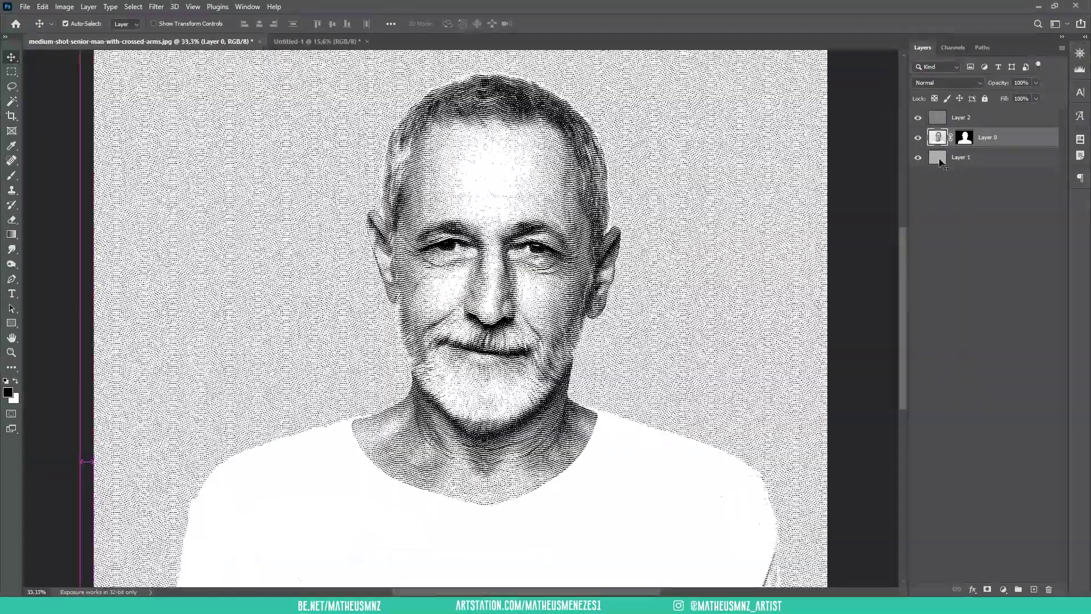
{"action": "left_click", "coordinate": [945, 157]}
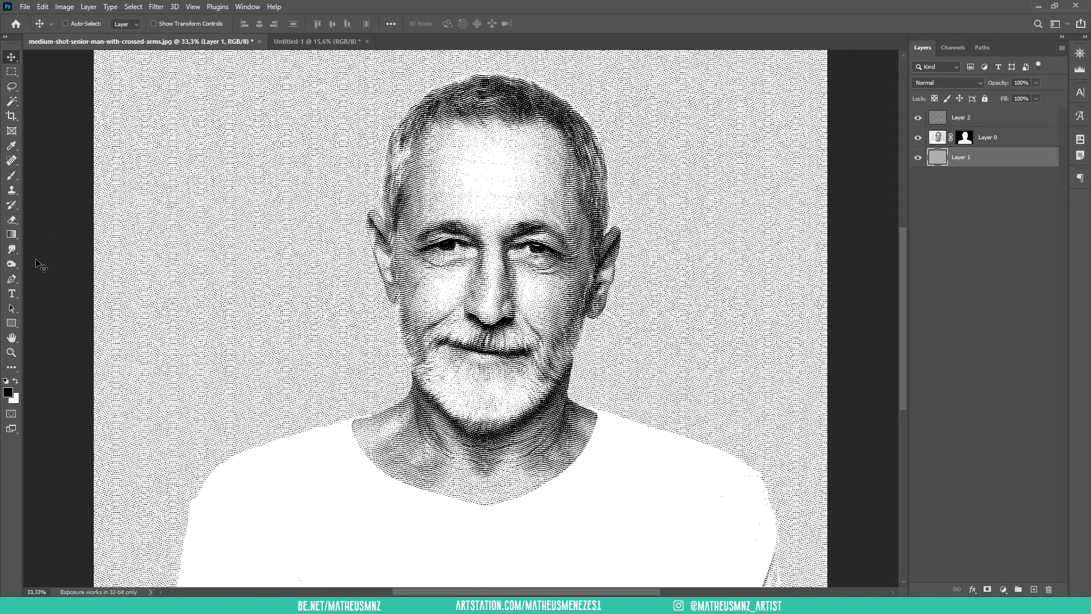
- Drag a vertical gradient across Layer 1 with the Gradient tool
{"action": "left_click", "coordinate": [18, 237]}
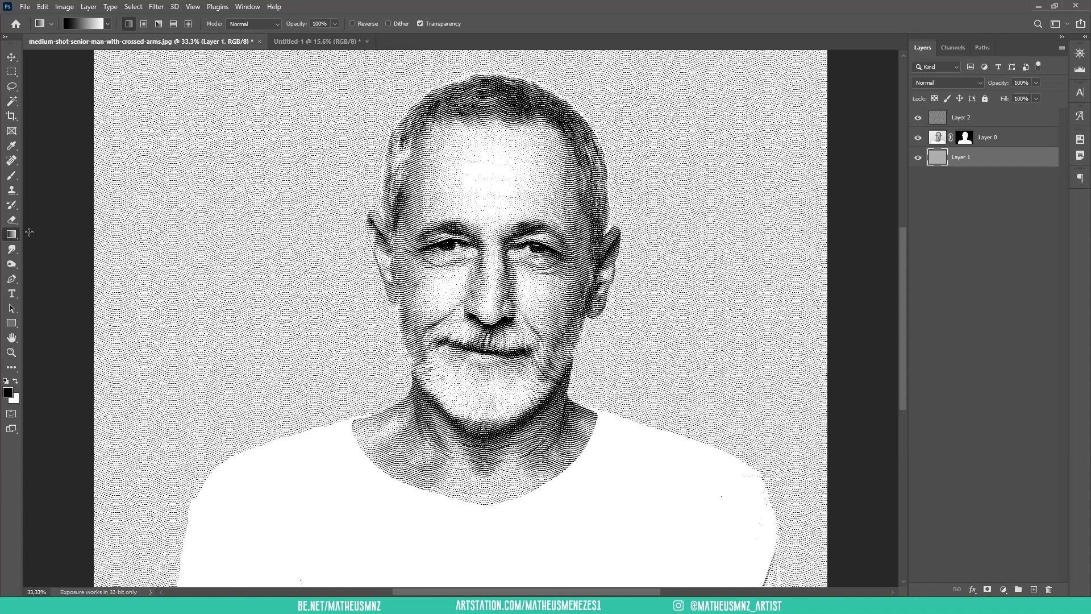
{"action": "left_click_drag", "start_coordinate": [482, 466], "coordinate": [483, 187]}
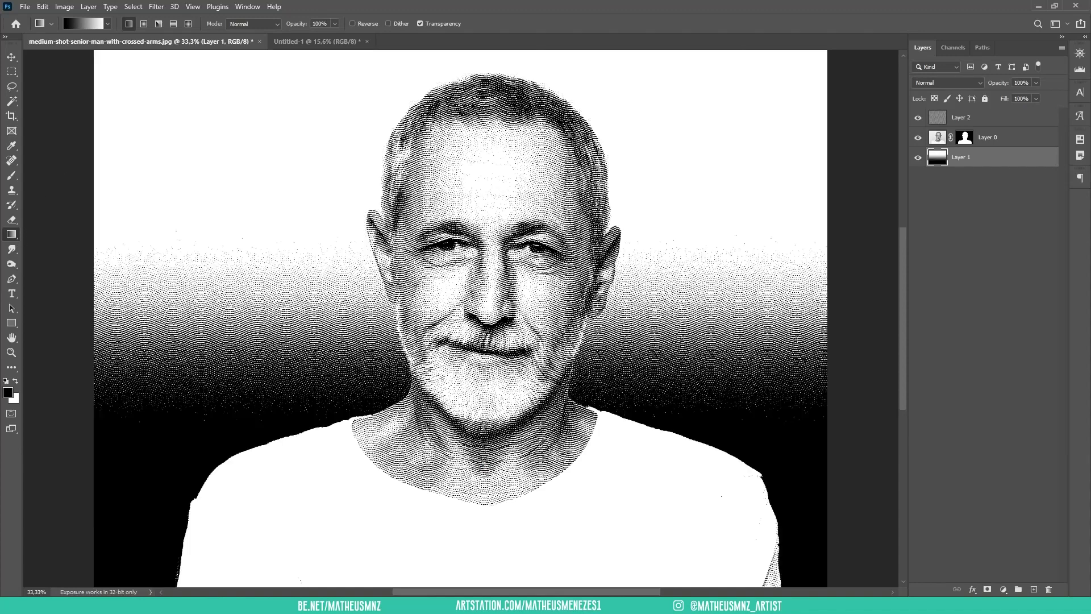
{"action": "left_click_drag", "start_coordinate": [488, 500], "coordinate": [489, 119]}
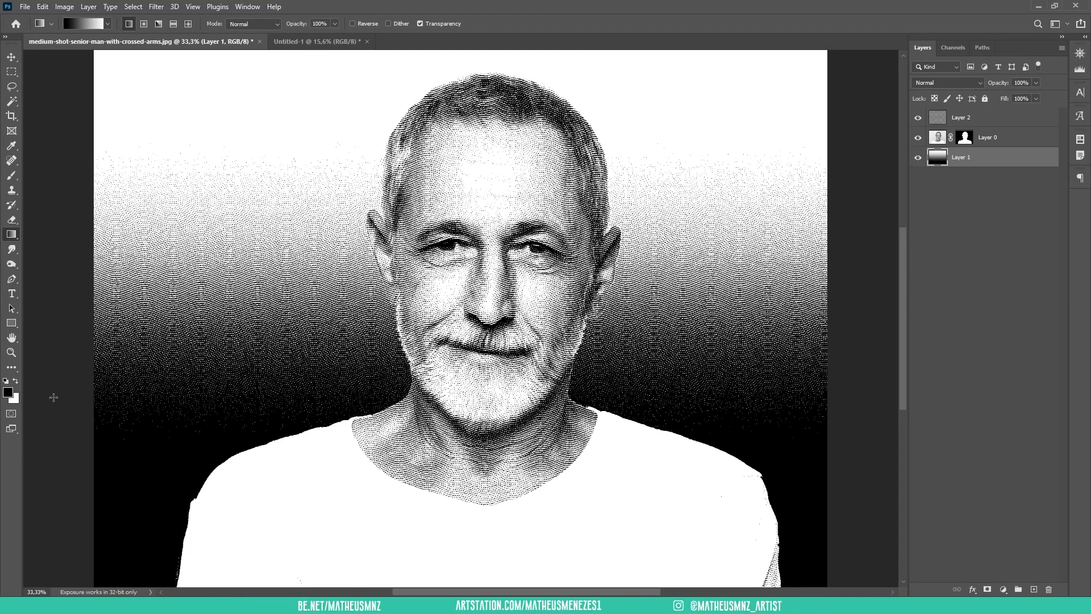
- Set the foreground colour to light grey #999999 in the Color Picker
{"action": "left_click", "coordinate": [9, 392]}
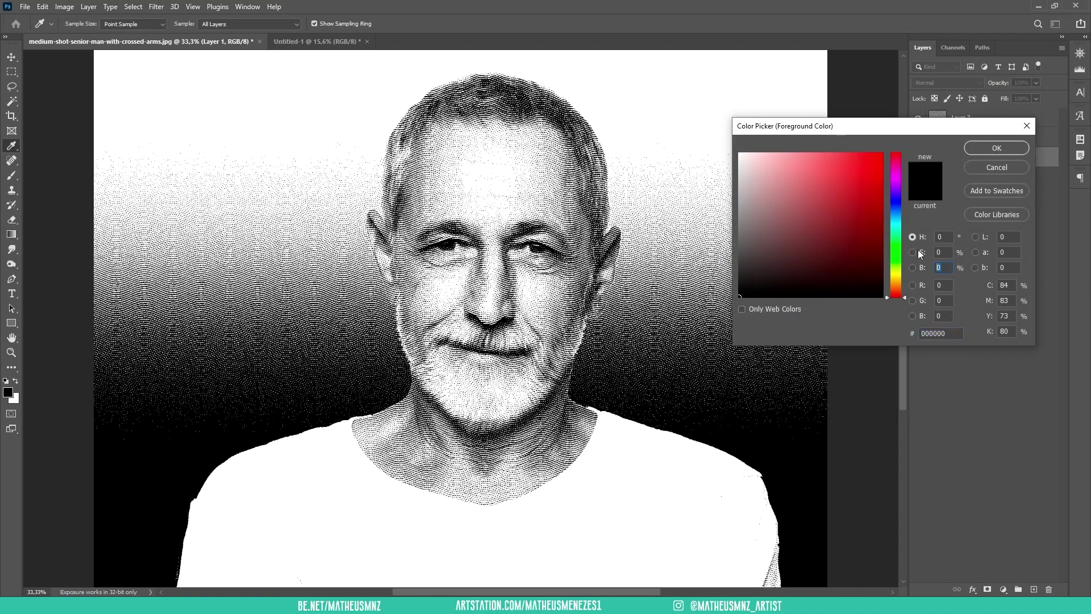
{"action": "type", "text": "20"}
{"action": "double_click", "coordinate": [941, 267]}
{"action": "type", "text": "60"}
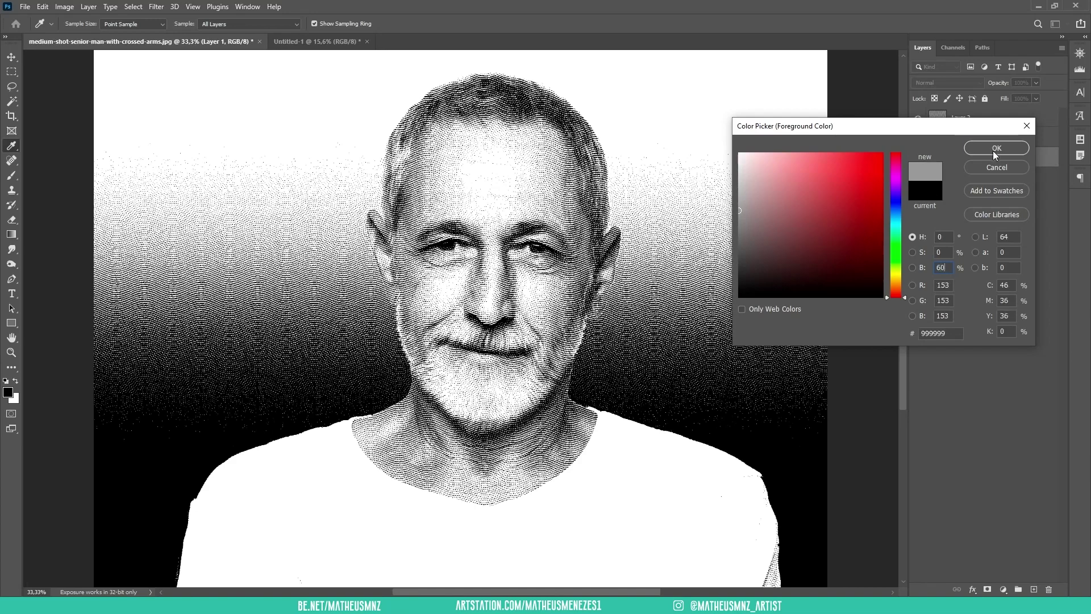
{"action": "left_click", "coordinate": [995, 149]}
- Redraw the light-grey-to-white background gradient, then zoom in on the face
{"action": "left_click_drag", "start_coordinate": [489, 568], "coordinate": [488, 273]}
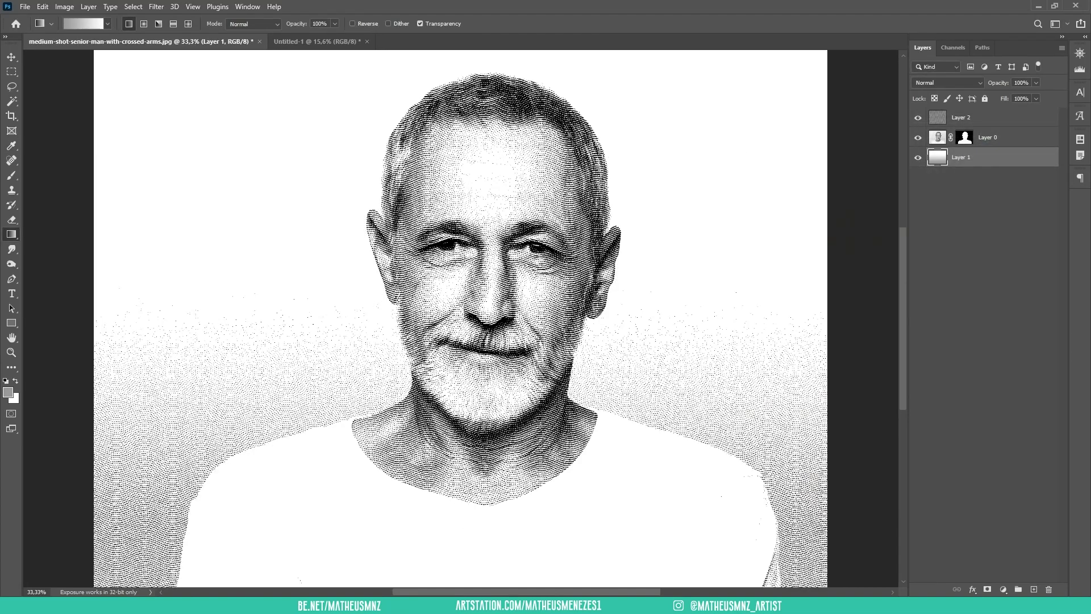
{"action": "key", "text": "v"}
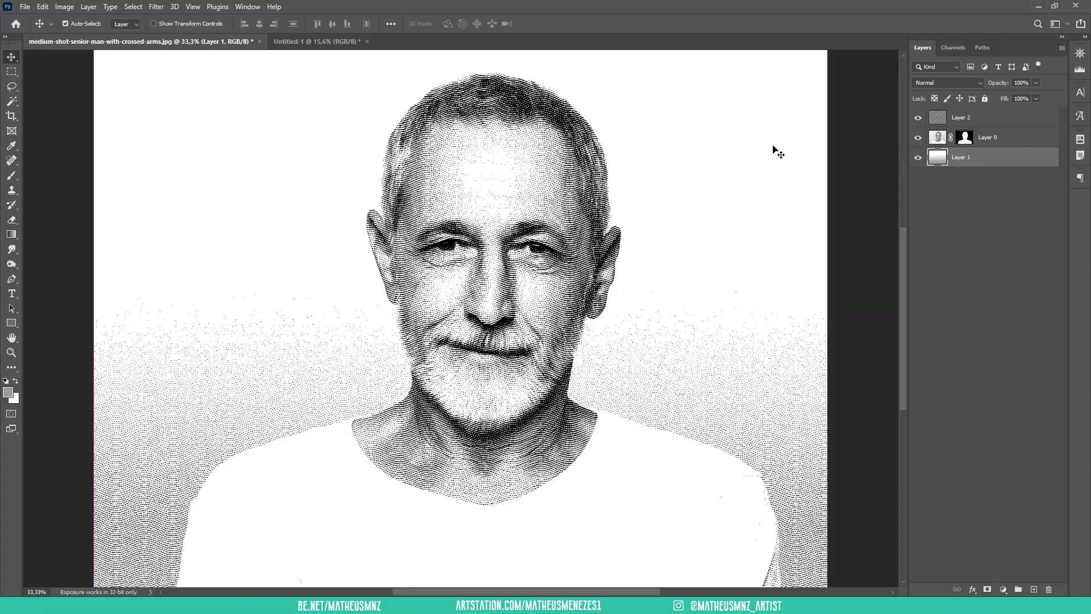
{"action": "key", "text": "ctrl+plus"}
{"action": "key", "text": "ctrl+plus"}
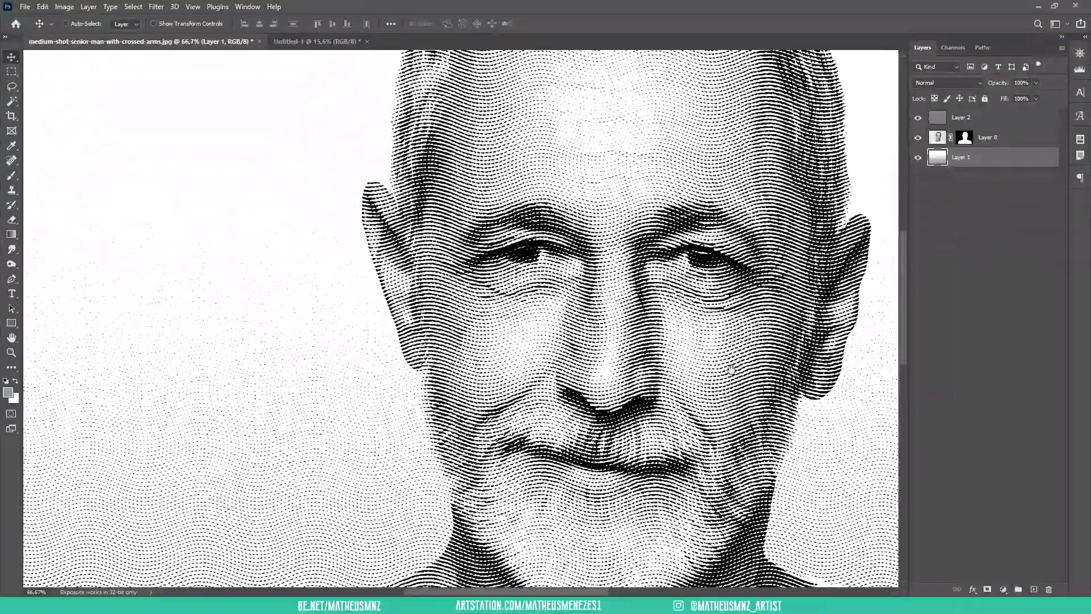
{"action": "left_click_drag", "start_coordinate": [732, 370], "coordinate": [750, 298]}
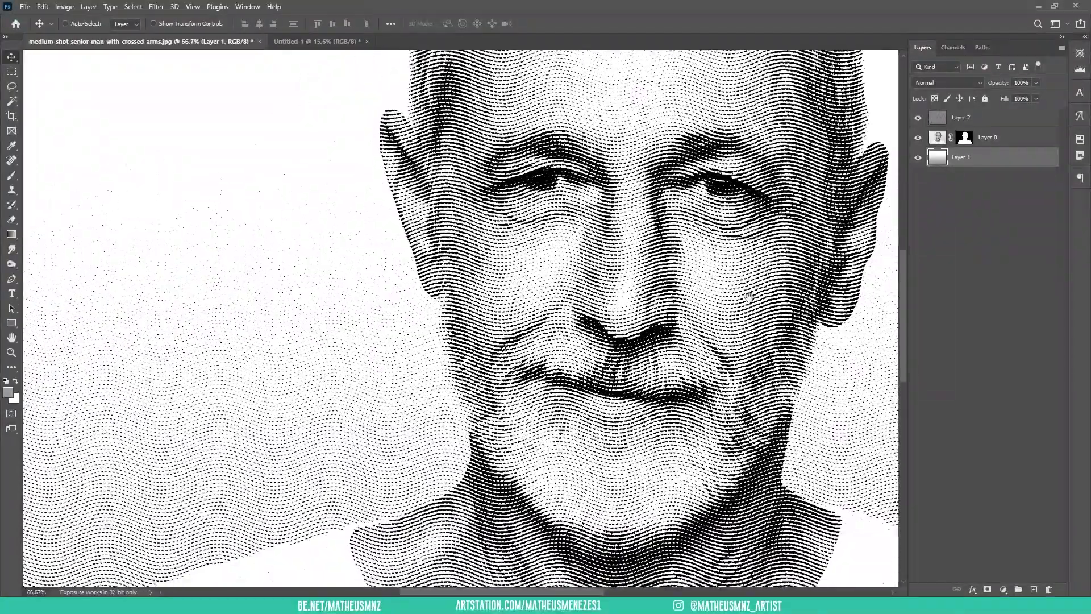
- Select Layer 2 and open the new fill or adjustment layer menu
{"action": "left_click", "coordinate": [1002, 116]}
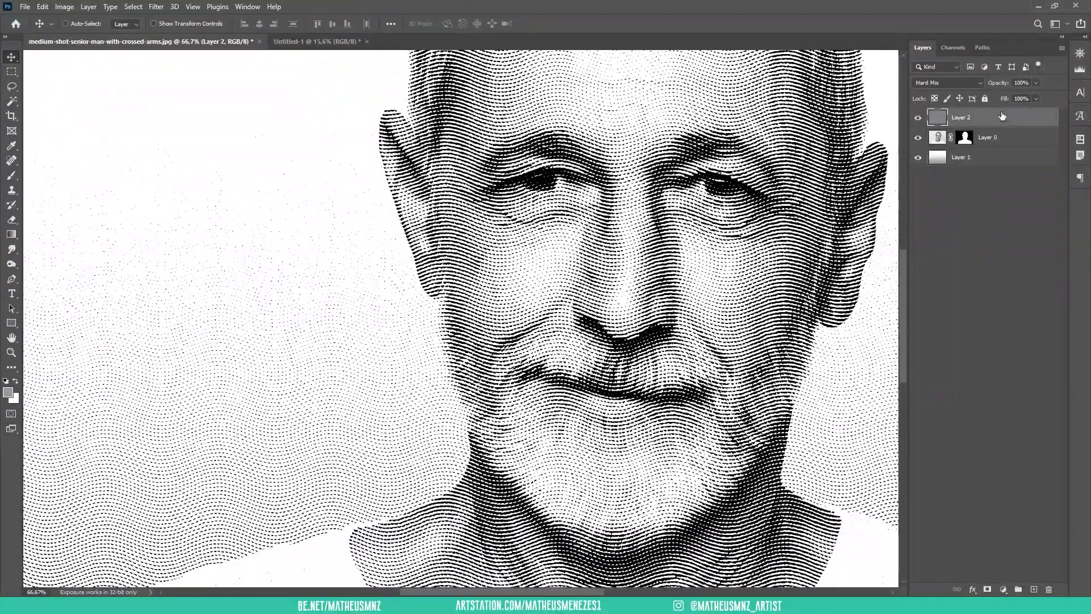
{"action": "left_click", "coordinate": [1004, 590]}
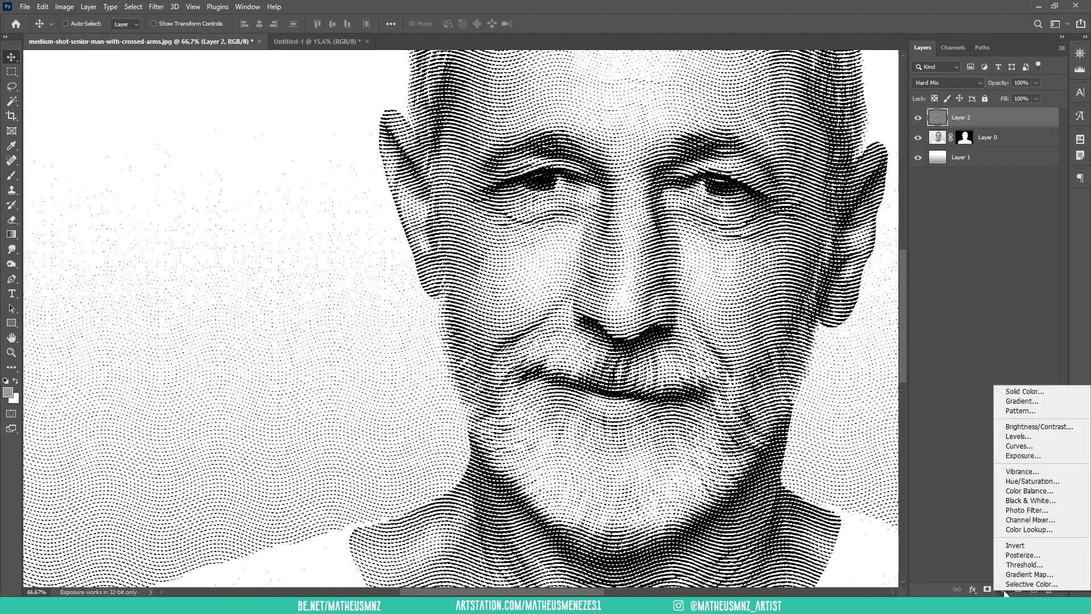
- Add a Gradient Fill layer starting from the Basics foreground-to-background preset
{"action": "left_click", "coordinate": [1033, 401]}
{"action": "left_click", "coordinate": [704, 220]}
{"action": "left_click", "coordinate": [748, 288]}
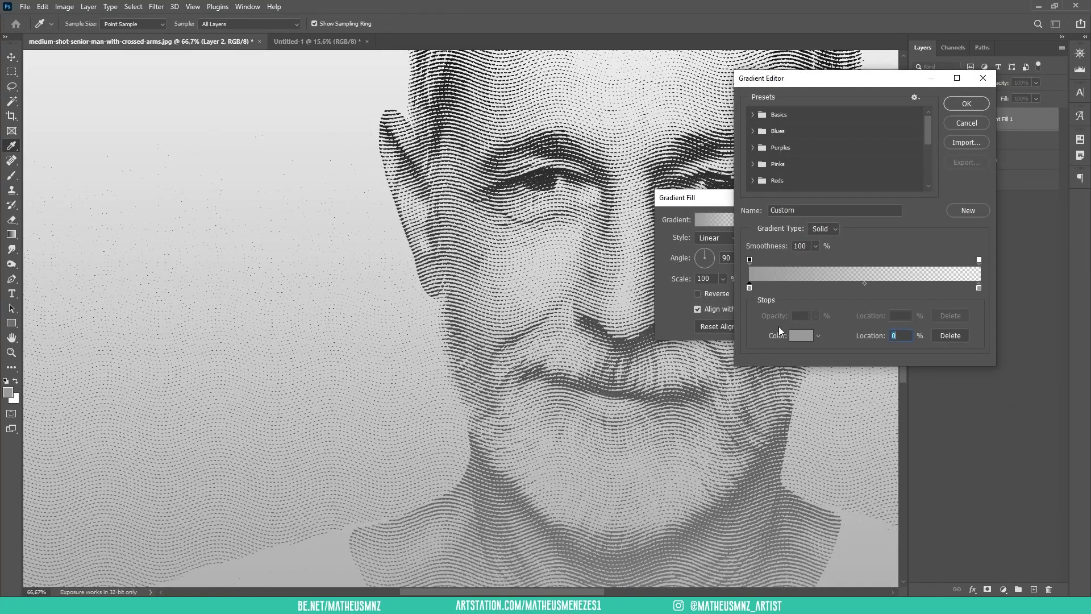
{"action": "left_click", "coordinate": [799, 335]}
{"action": "key", "text": "Escape"}
{"action": "left_click", "coordinate": [753, 114]}
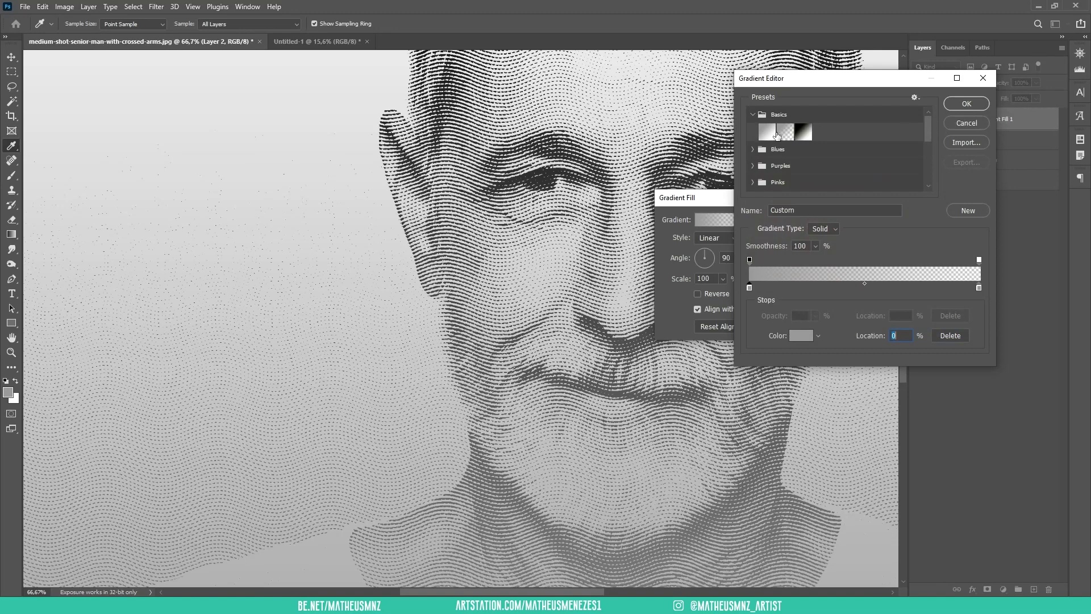
{"action": "left_click", "coordinate": [767, 132]}
- Set the gradient's left stop to muted green and right stop to warm off-white
{"action": "left_click", "coordinate": [800, 335]}
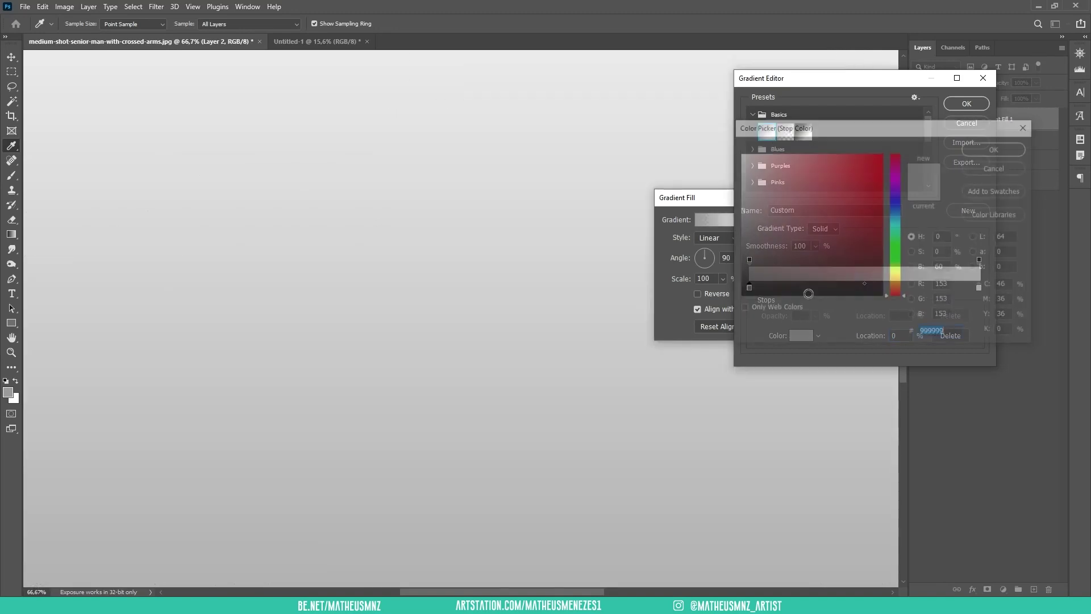
{"action": "left_click", "coordinate": [895, 262]}
{"action": "left_click_drag", "start_coordinate": [825, 212], "coordinate": [788, 232]}
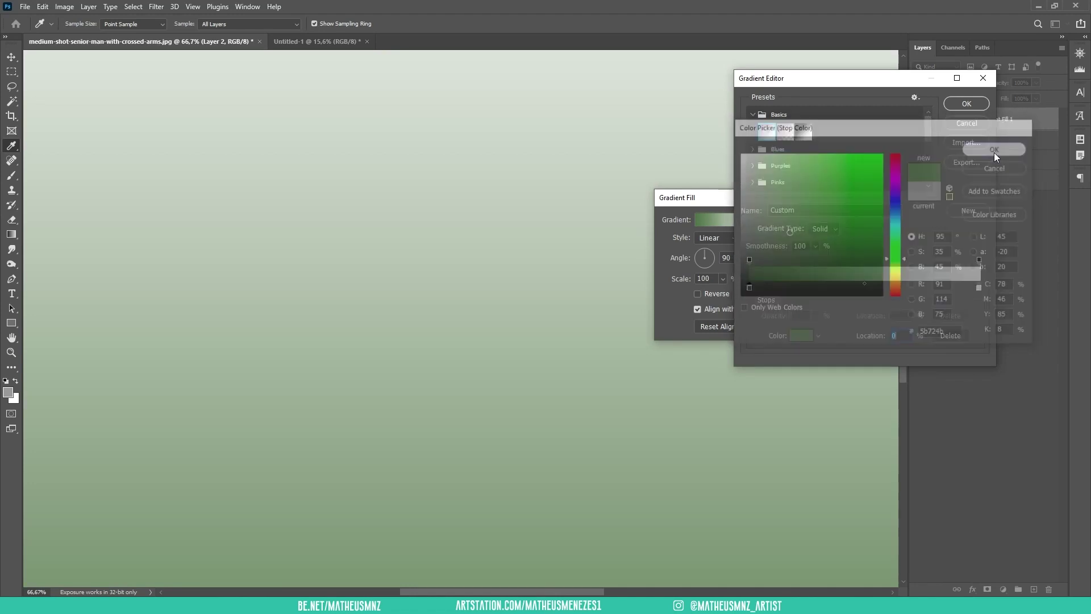
{"action": "left_click", "coordinate": [995, 149]}
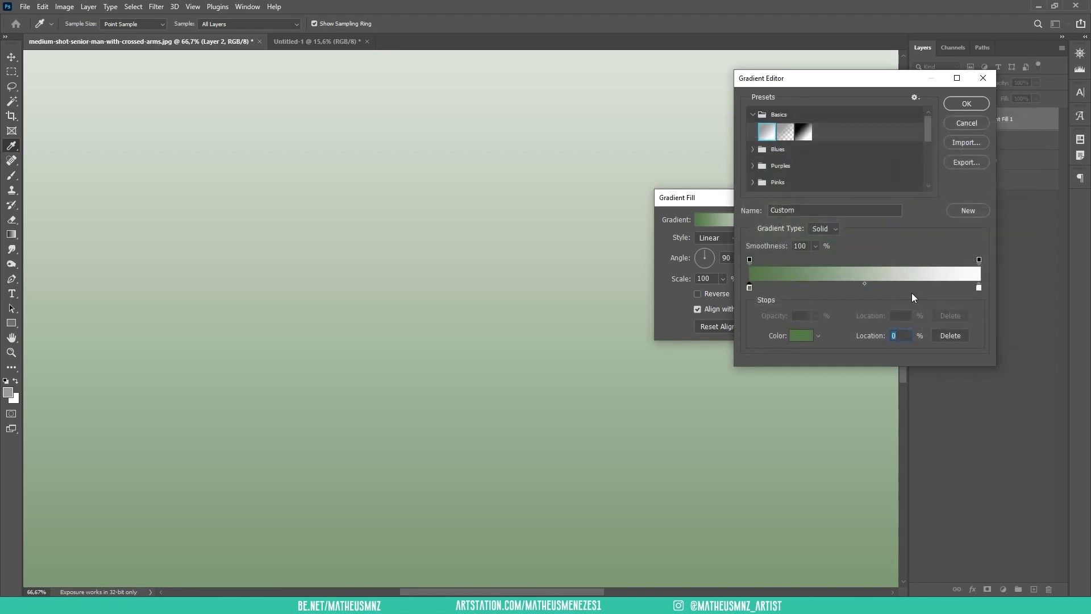
{"action": "left_click", "coordinate": [978, 286]}
{"action": "left_click", "coordinate": [802, 335]}
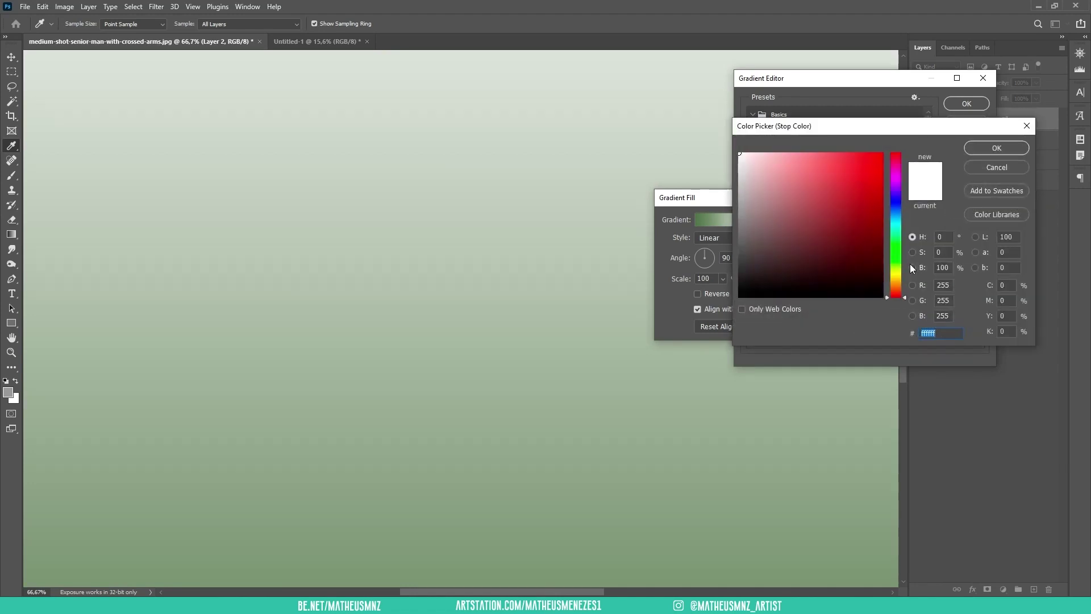
{"action": "left_click_drag", "start_coordinate": [767, 165], "coordinate": [743, 167]}
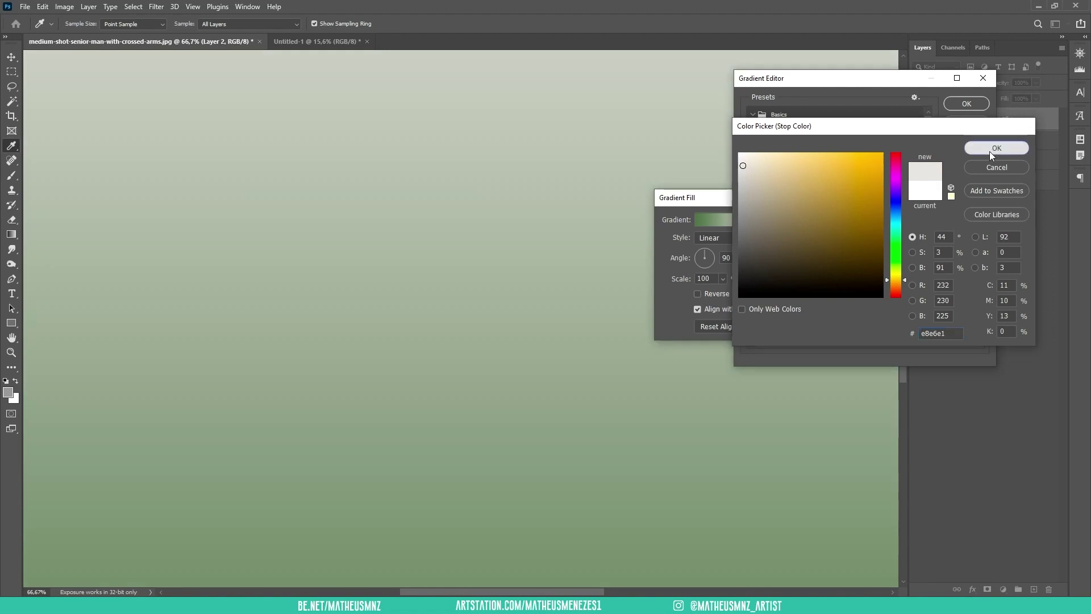
{"action": "left_click", "coordinate": [996, 148]}
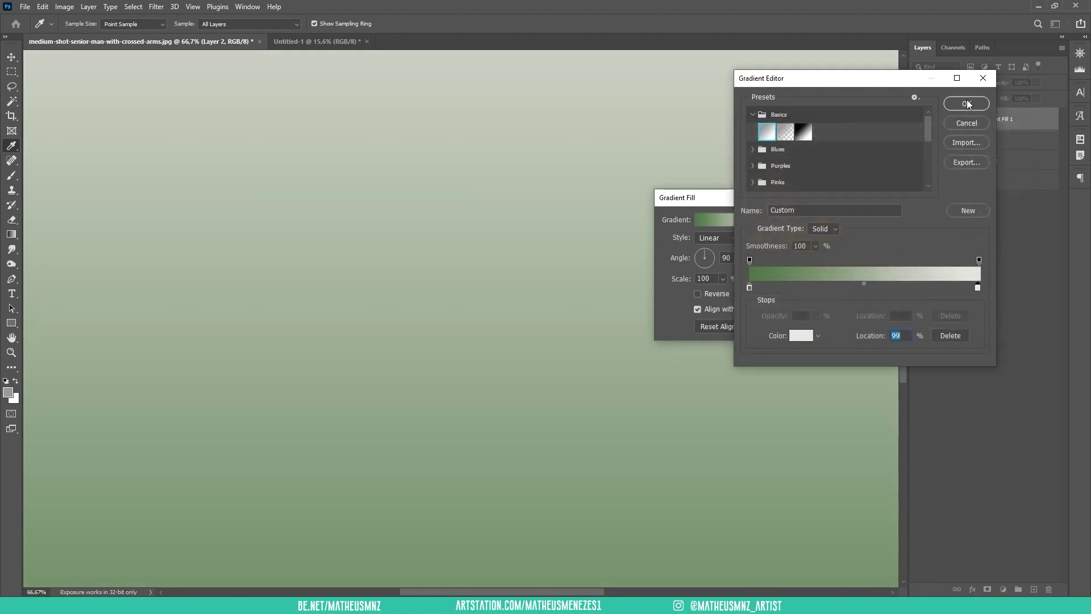
{"action": "left_click", "coordinate": [967, 104]}
- Set the gradient fill angle to 0° and confirm it
{"action": "double_click", "coordinate": [732, 255]}
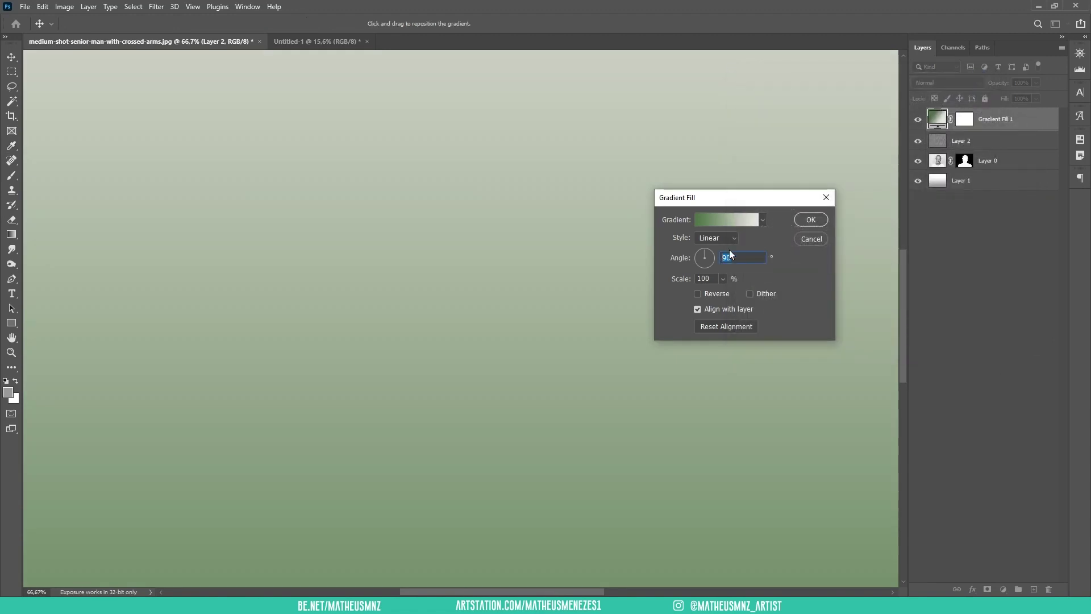
{"action": "type", "text": "0"}
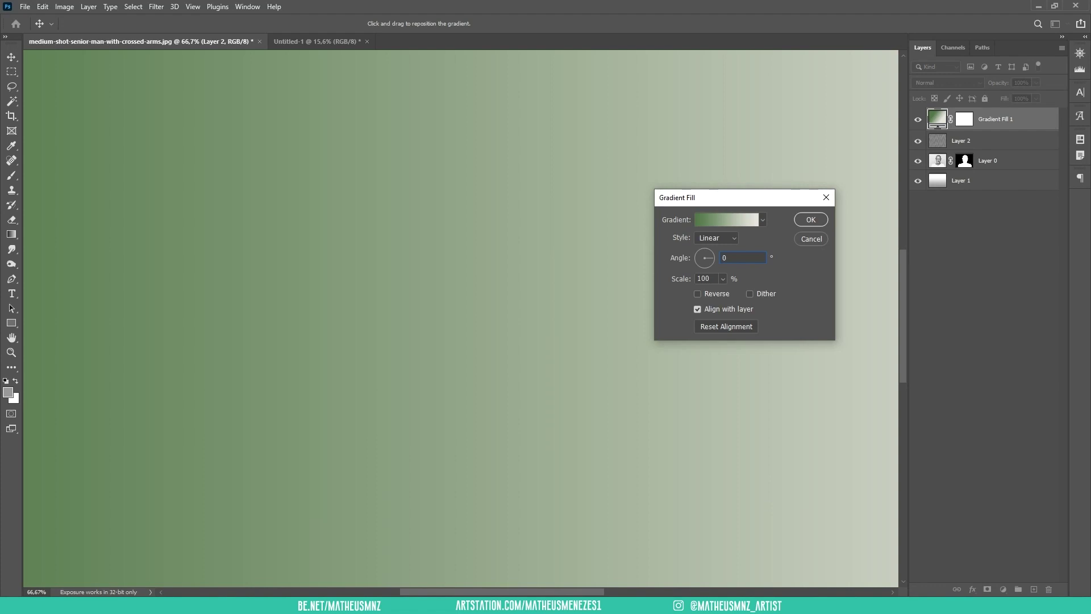
{"action": "left_click", "coordinate": [811, 220]}
{"action": "left_click", "coordinate": [946, 83]}
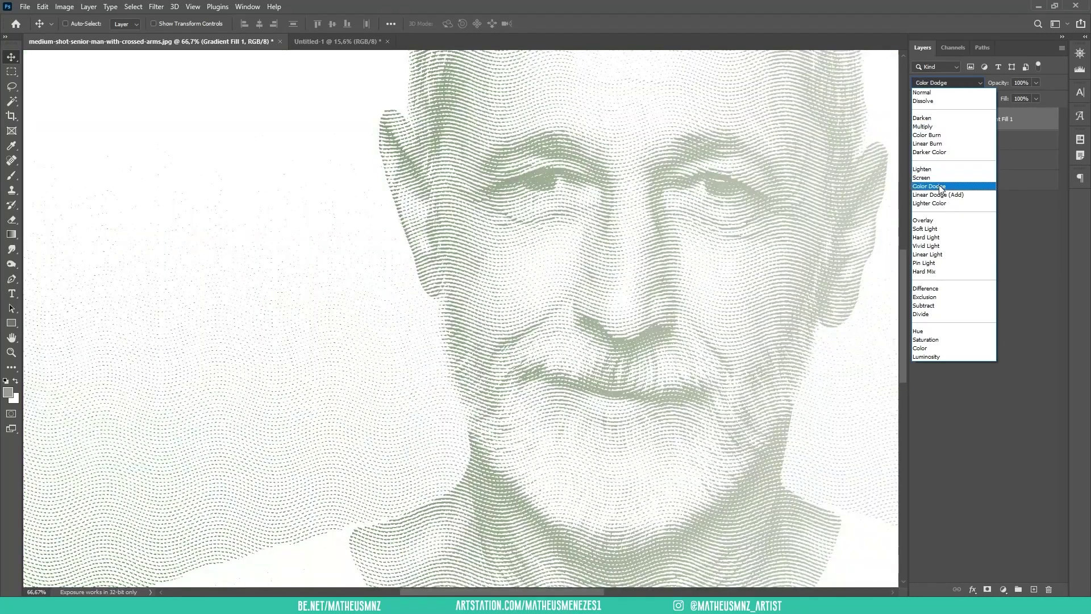
- Blend Gradient Fill 1 in Screen mode, paling the green engraving
{"action": "left_click", "coordinate": [942, 179]}
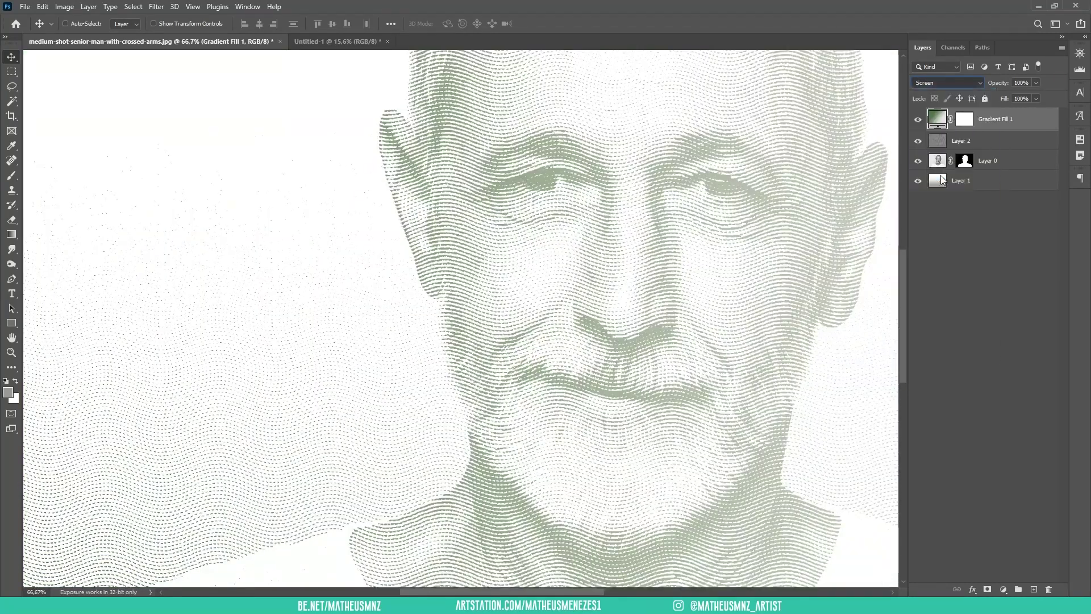
{"action": "key", "text": "ctrl+minus"}
{"action": "key", "text": "ctrl+minus"}
{"action": "key", "text": "ctrl+plus"}
{"action": "key", "text": "ctrl+plus"}
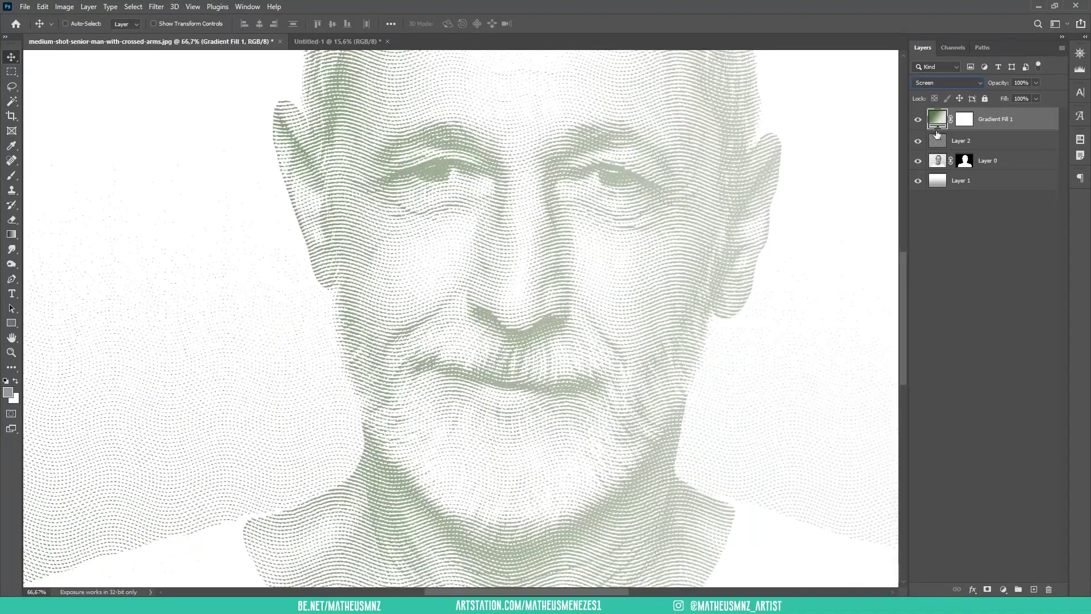
{"action": "double_click", "coordinate": [937, 119]}
- Extend the green stop across the gradient and darken it to deep green
{"action": "left_click", "coordinate": [742, 221]}
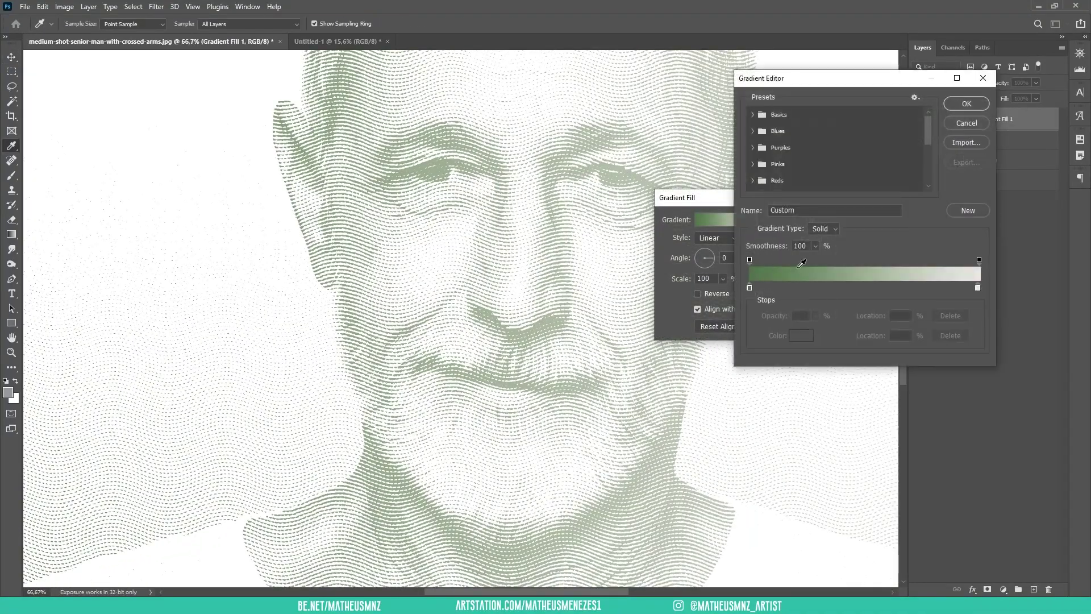
{"action": "left_click_drag", "start_coordinate": [749, 288], "coordinate": [903, 290]}
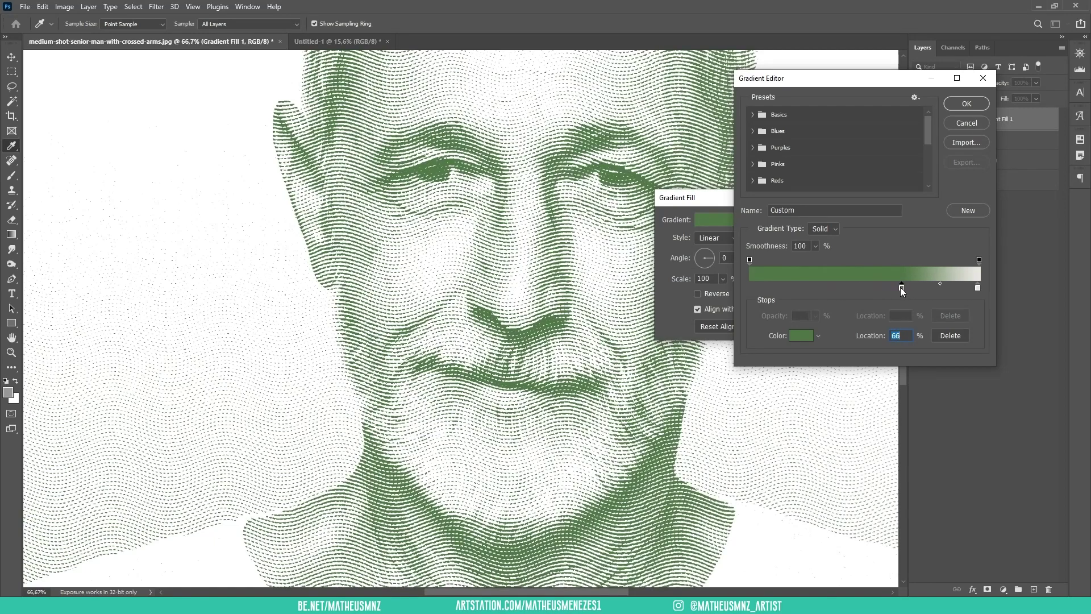
{"action": "left_click", "coordinate": [801, 335]}
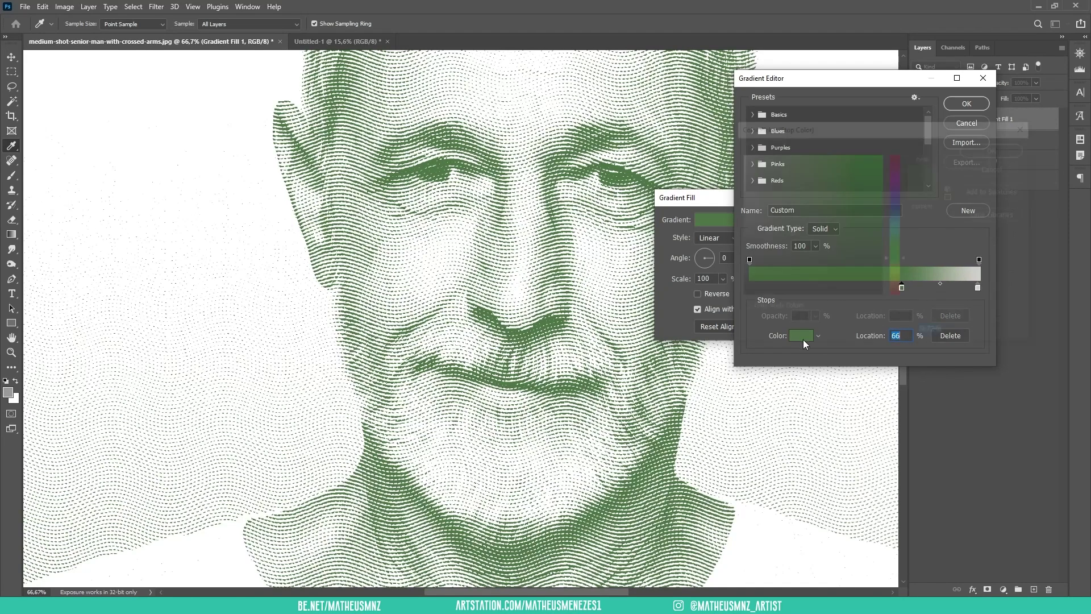
{"action": "left_click", "coordinate": [799, 251]}
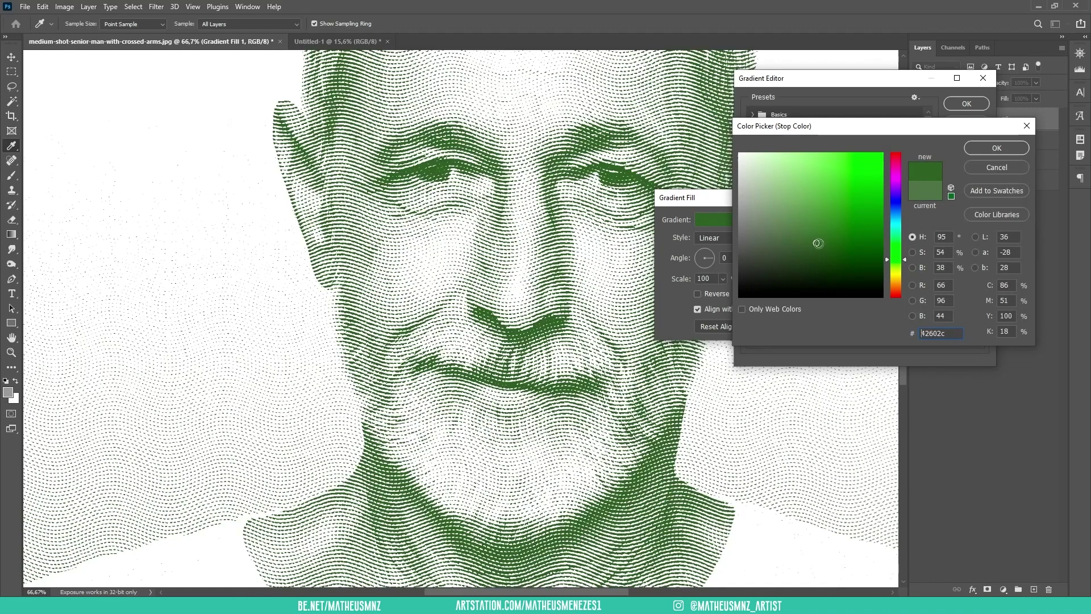
{"action": "left_click", "coordinate": [787, 250]}
{"action": "left_click", "coordinate": [967, 148]}
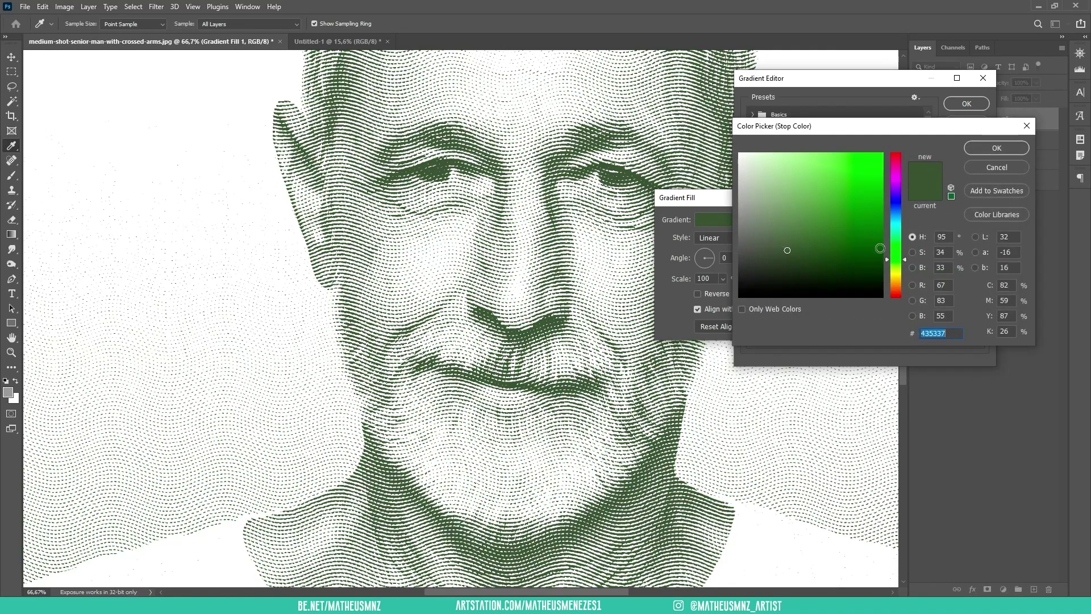
- Add an olive-yellow stop, move the green stop to 50%, and apply the gradient
{"action": "left_click", "coordinate": [895, 276]}
{"action": "mouse_move", "coordinate": [841, 216]}
{"action": "left_mouse_down"}
{"action": "mouse_move", "coordinate": [838, 188]}
{"action": "mouse_move", "coordinate": [818, 189]}
{"action": "left_mouse_up"}
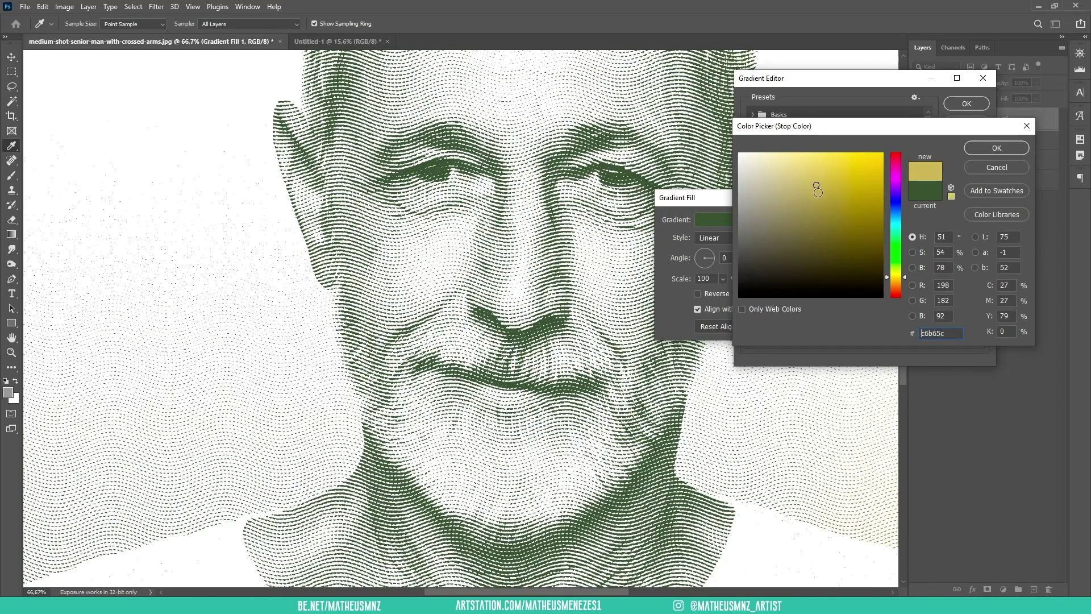
{"action": "left_click", "coordinate": [997, 147]}
{"action": "left_click", "coordinate": [885, 287]}
{"action": "left_click_drag", "start_coordinate": [881, 293], "coordinate": [860, 290]}
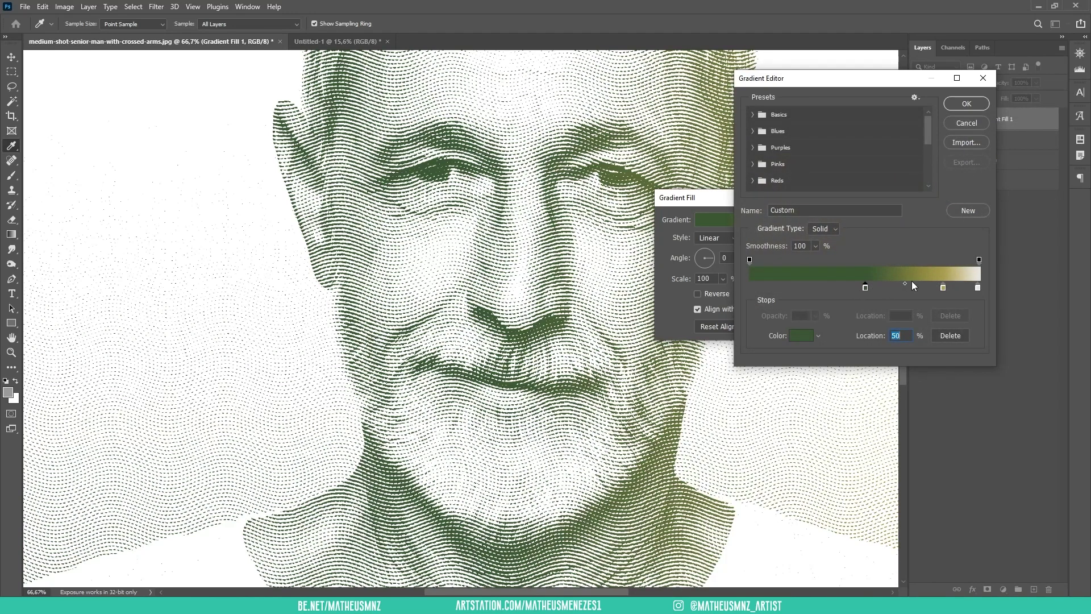
{"action": "left_click", "coordinate": [943, 288]}
{"action": "left_click", "coordinate": [965, 104]}
{"action": "left_click", "coordinate": [810, 221]}
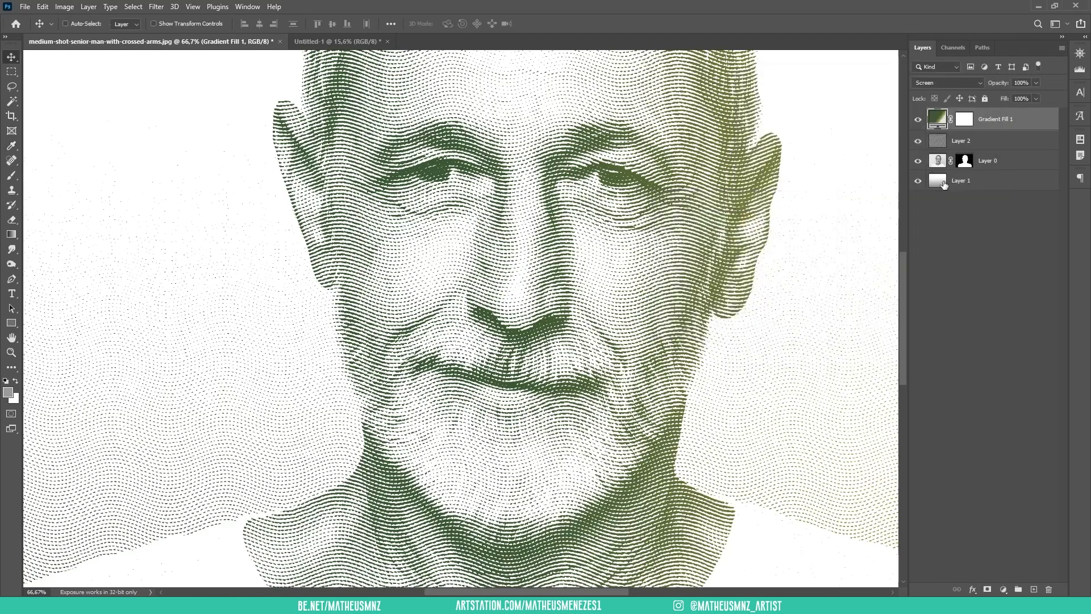
{"action": "left_click", "coordinate": [1003, 591]}
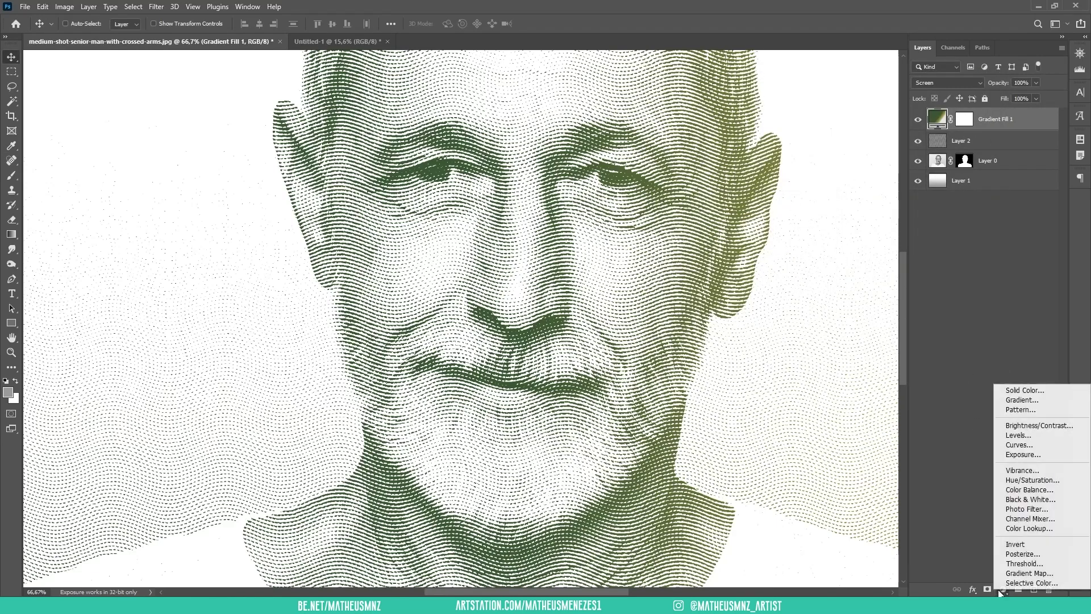
- Add a light beige (e0dccc) Solid Color fill layer blended in Multiply
{"action": "left_click", "coordinate": [1026, 390]}
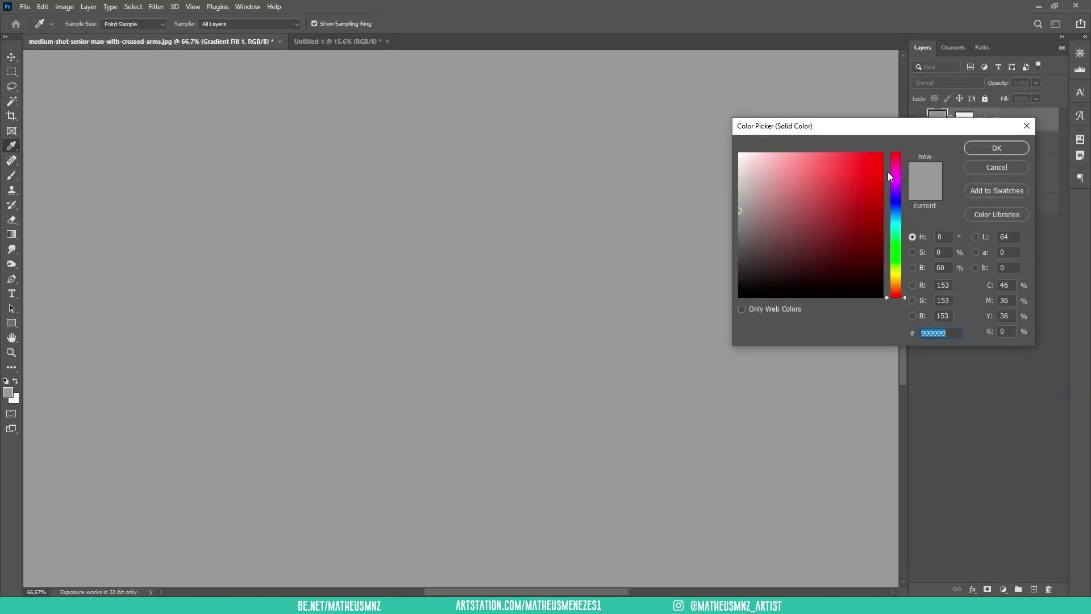
{"action": "left_click", "coordinate": [895, 277]}
{"action": "left_click_drag", "start_coordinate": [751, 163], "coordinate": [748, 173]}
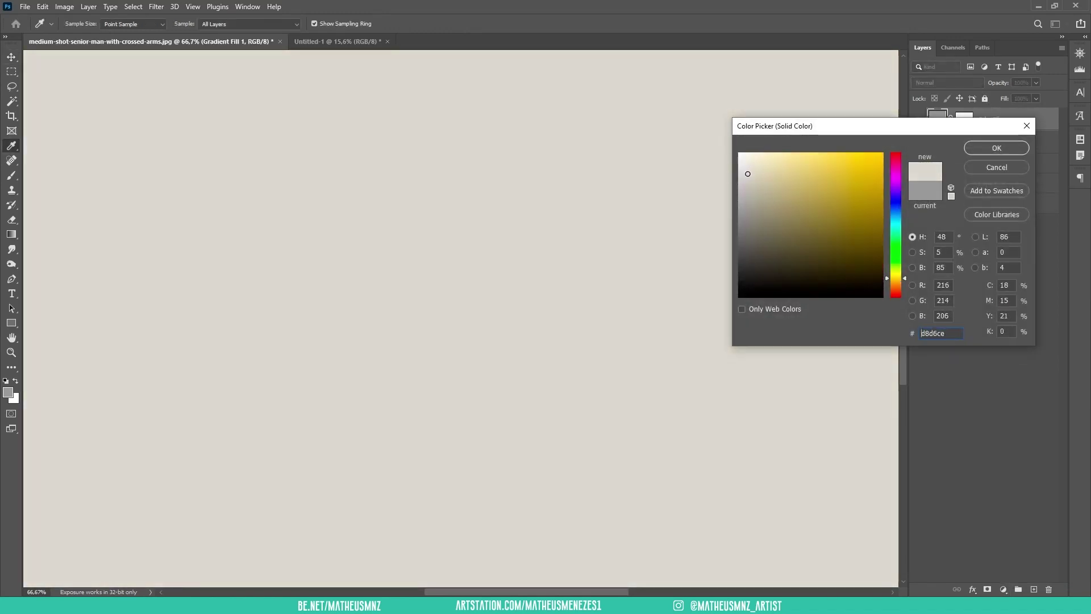
{"action": "left_click", "coordinate": [973, 150]}
{"action": "left_click", "coordinate": [941, 84]}
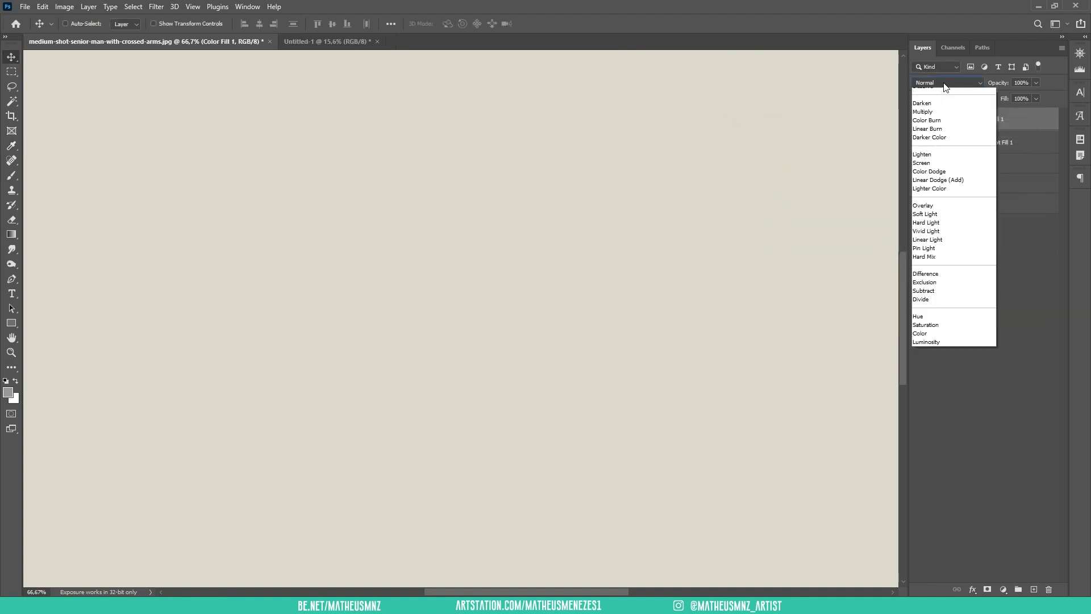
{"action": "left_click", "coordinate": [930, 127]}
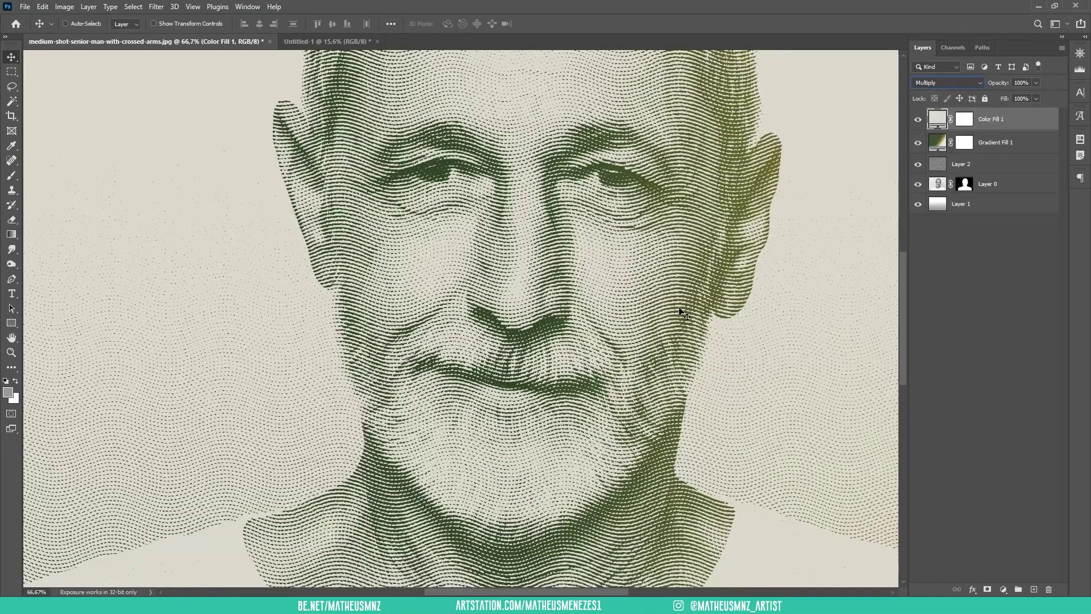
{"action": "left_click_drag", "start_coordinate": [674, 316], "coordinate": [775, 343]}
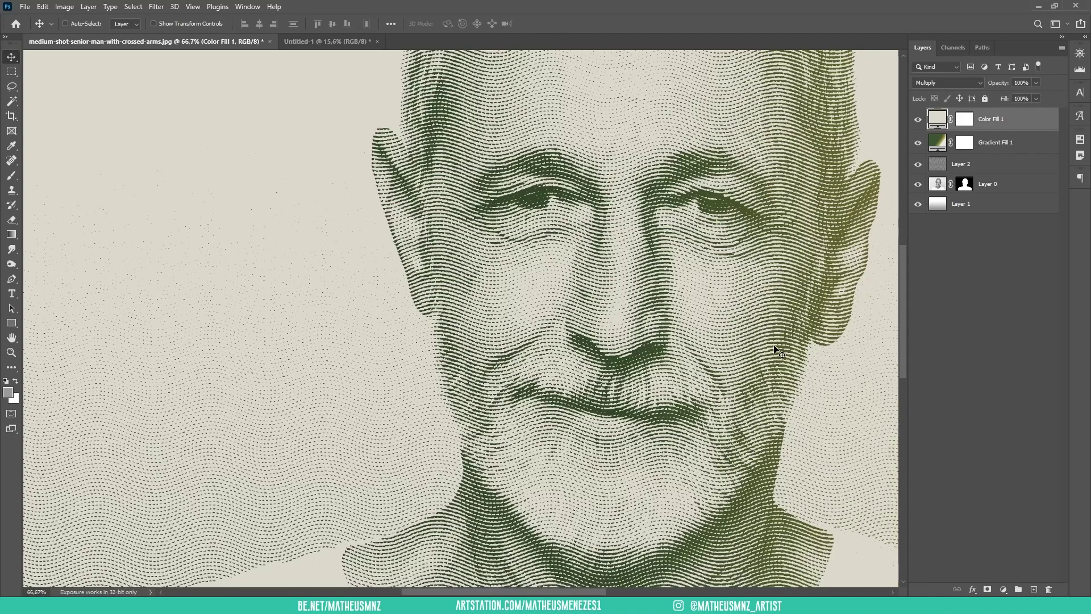